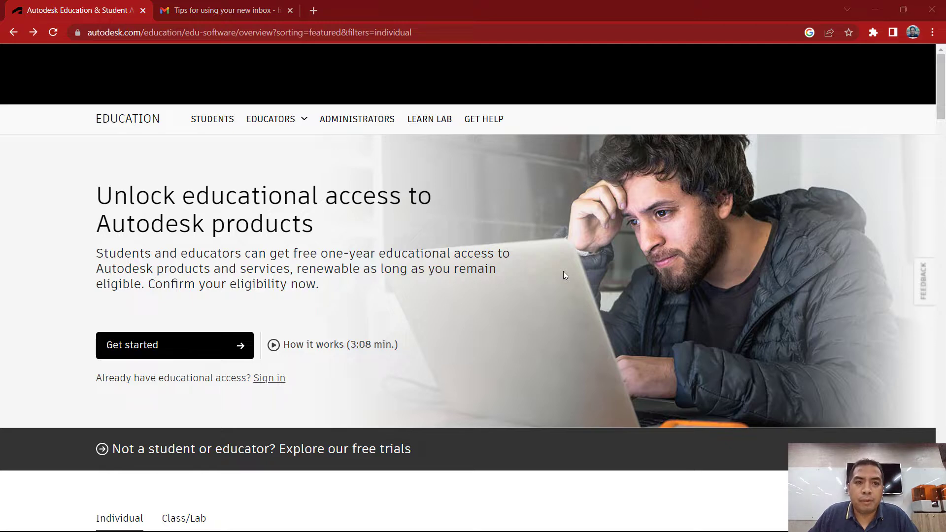
- Check the browser profile and Gmail tab, then return to the Autodesk Education page
{"action": "left_click", "coordinate": [313, 10]}
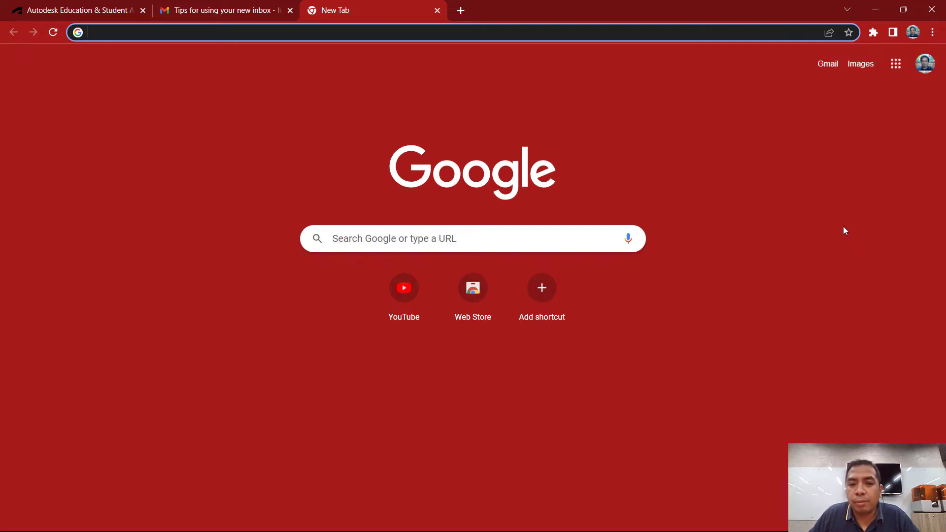
{"action": "left_click", "coordinate": [913, 33]}
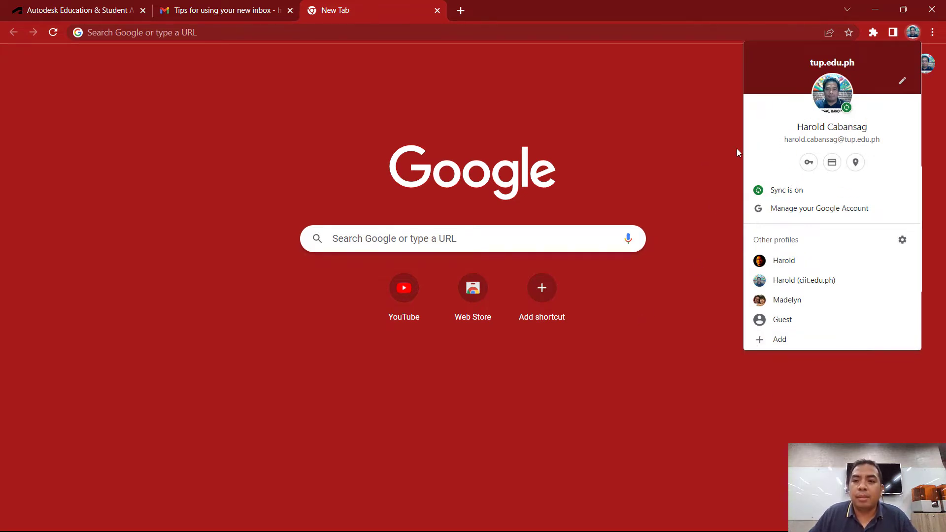
{"action": "left_click", "coordinate": [716, 153]}
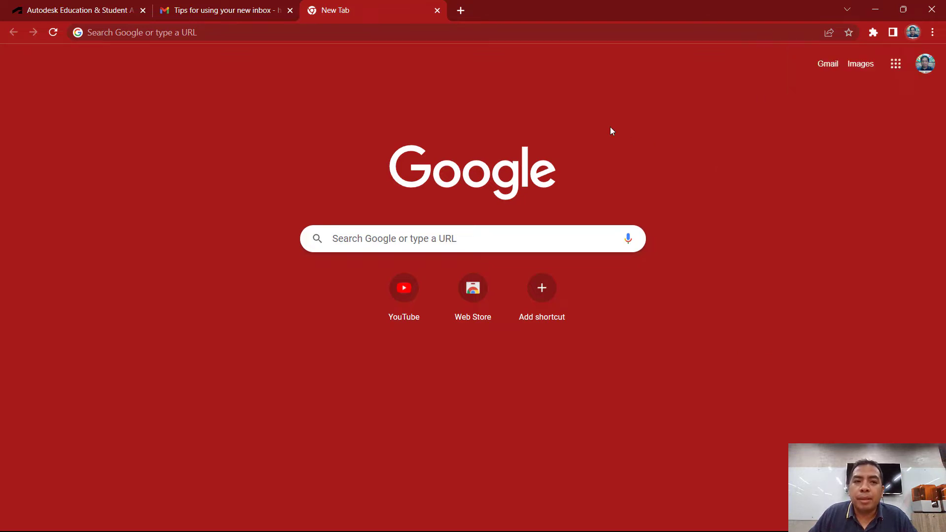
{"action": "left_click", "coordinate": [436, 11]}
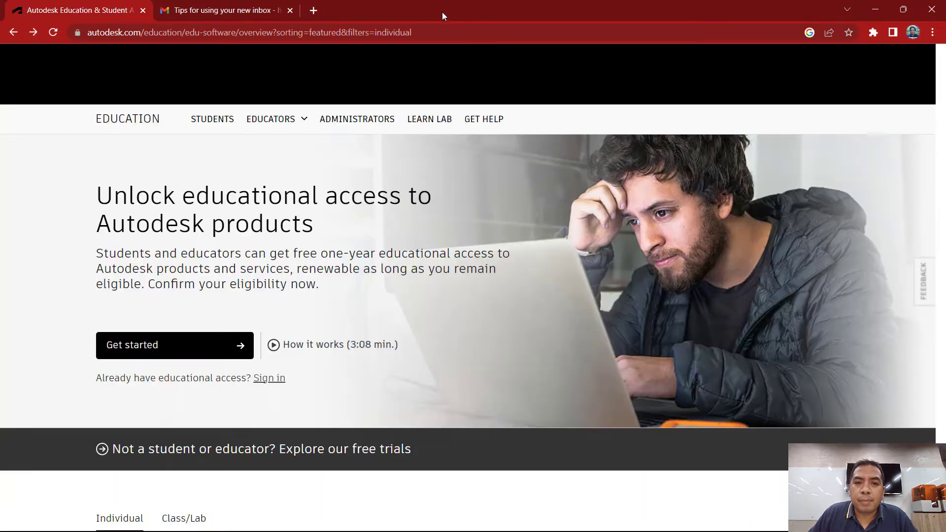
{"action": "left_click", "coordinate": [221, 8]}
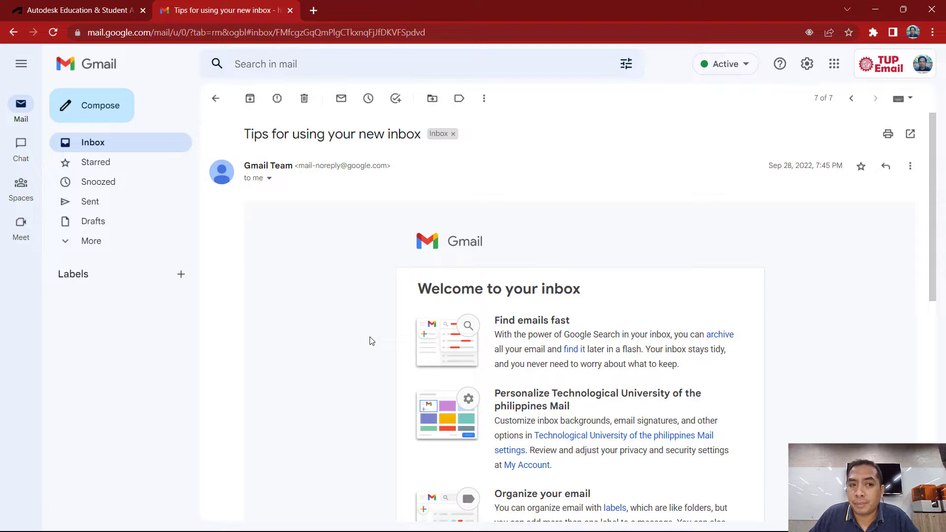
{"action": "left_click", "coordinate": [35, 9]}
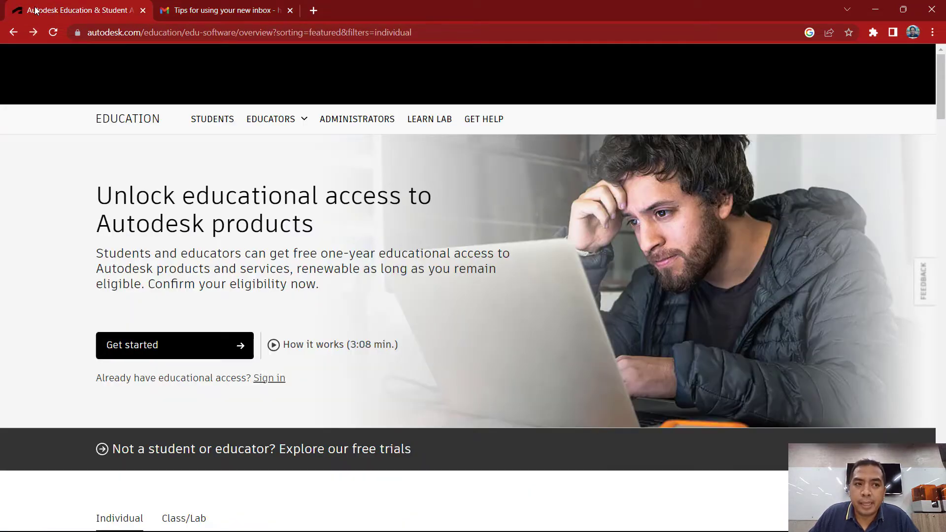
- Press Get started on the education page to reach the Autodesk sign-in form
{"action": "left_click", "coordinate": [165, 33]}
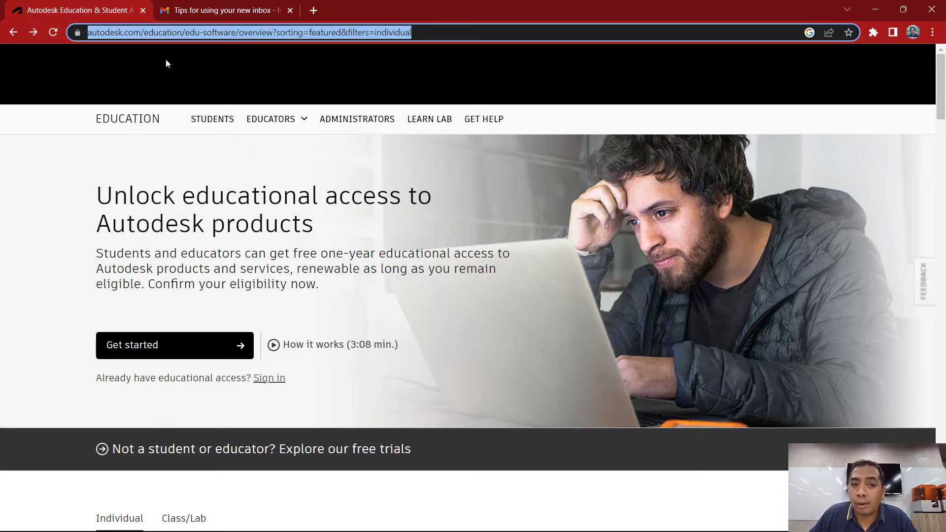
{"action": "left_click", "coordinate": [63, 150]}
{"action": "left_click", "coordinate": [132, 42]}
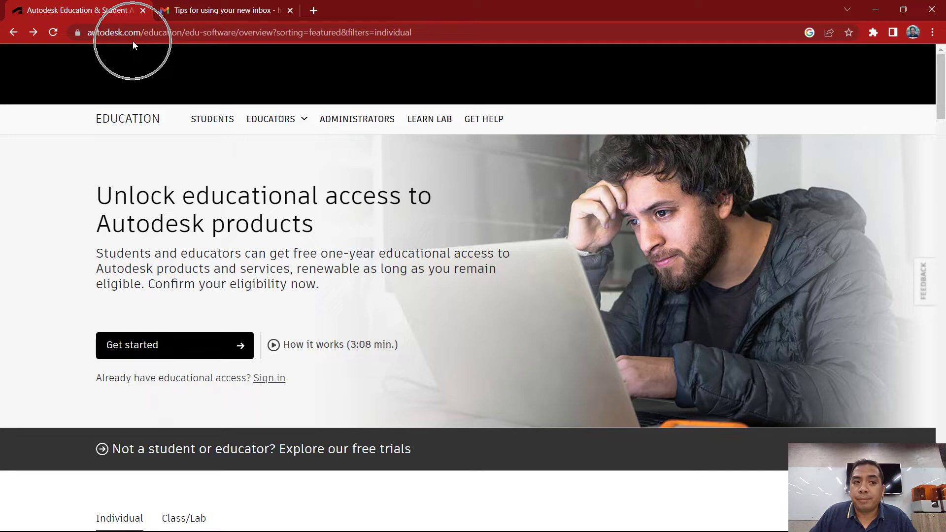
{"action": "left_click", "coordinate": [163, 34]}
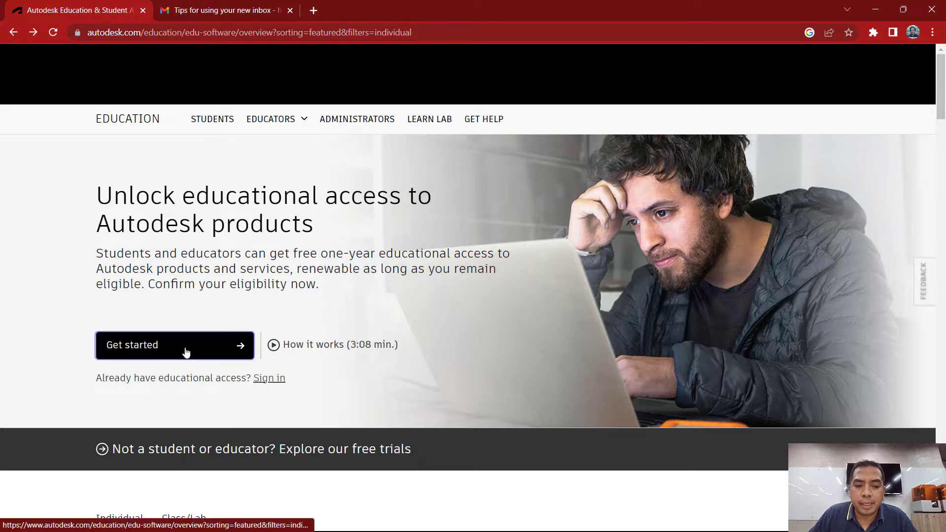
{"action": "left_click", "coordinate": [186, 349]}
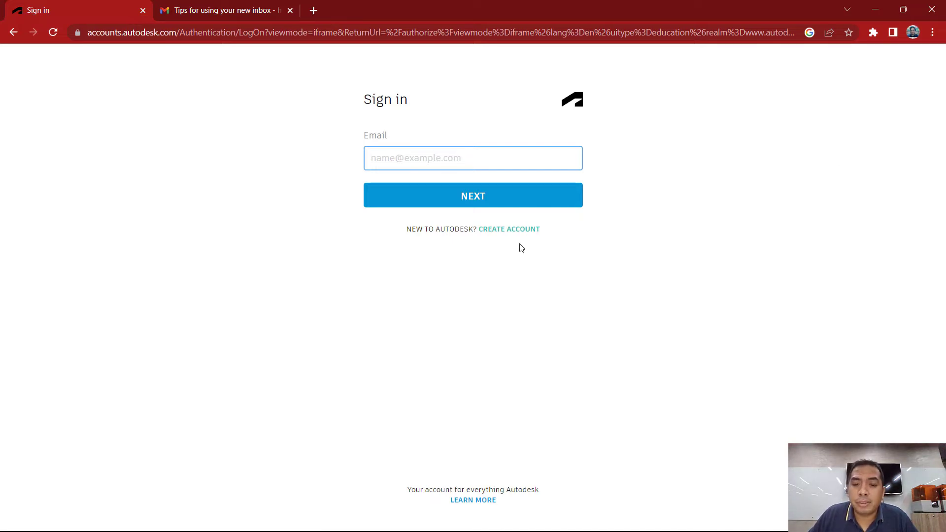
- Begin creating an account with country Philippines and educational role Student
{"action": "left_click", "coordinate": [512, 231]}
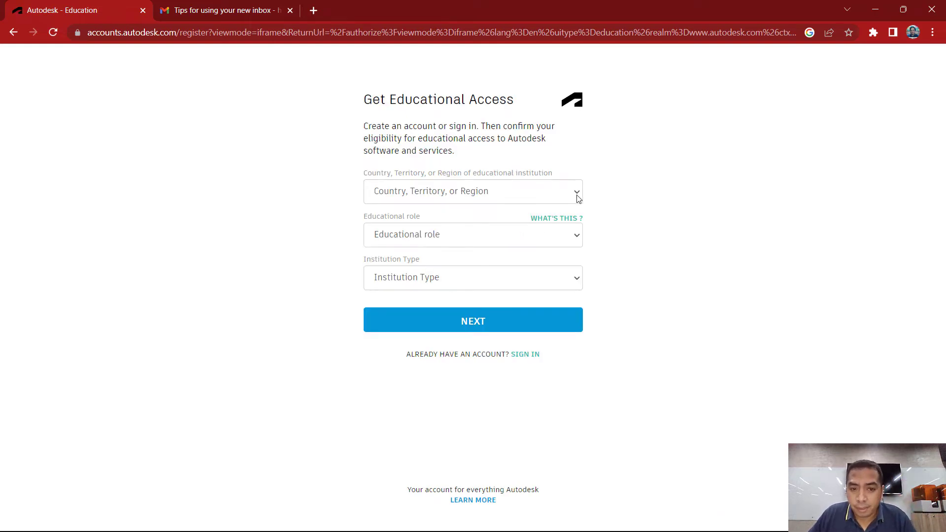
{"action": "left_click", "coordinate": [577, 198]}
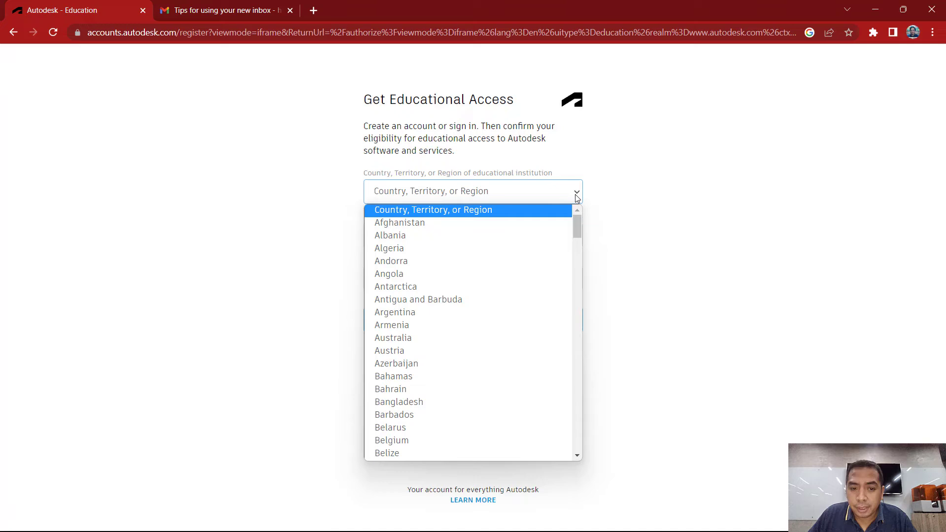
{"action": "type", "text": "ph"}
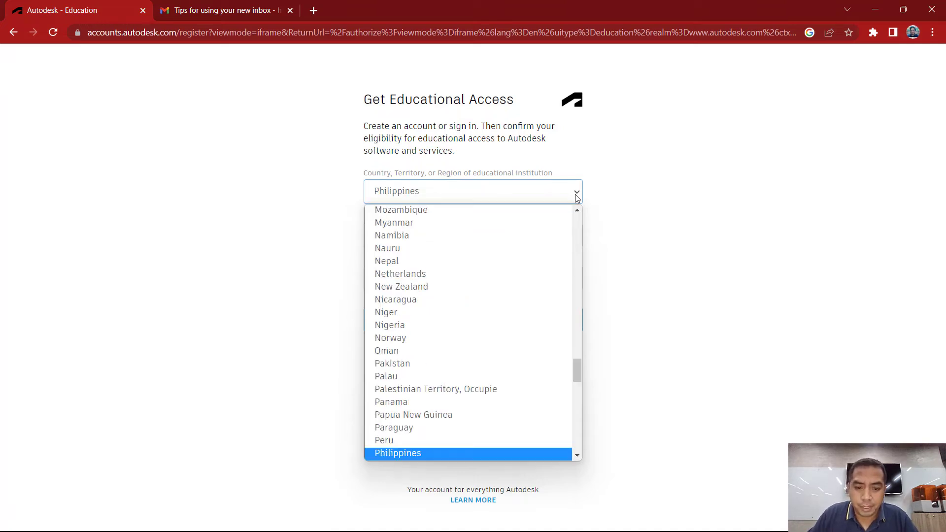
{"action": "key", "text": "Return"}
{"action": "left_click", "coordinate": [565, 237]}
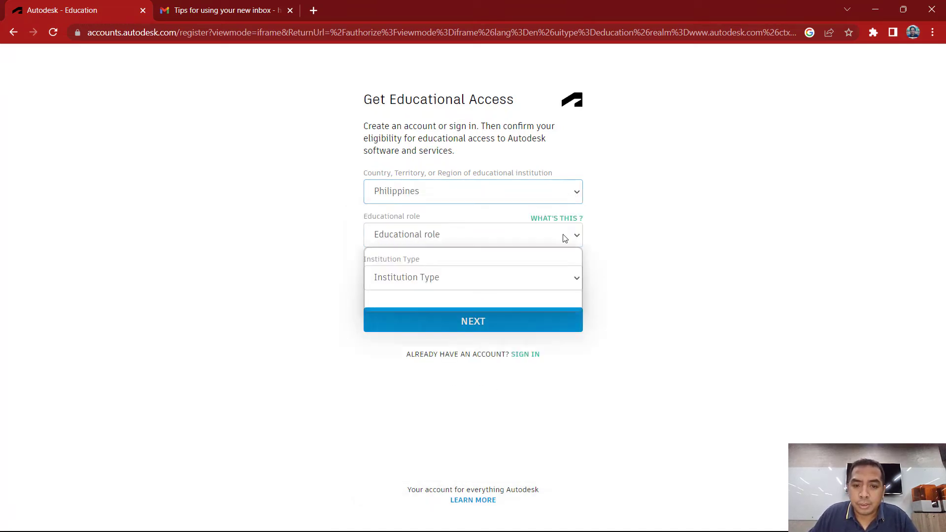
{"action": "key", "text": "Down"}
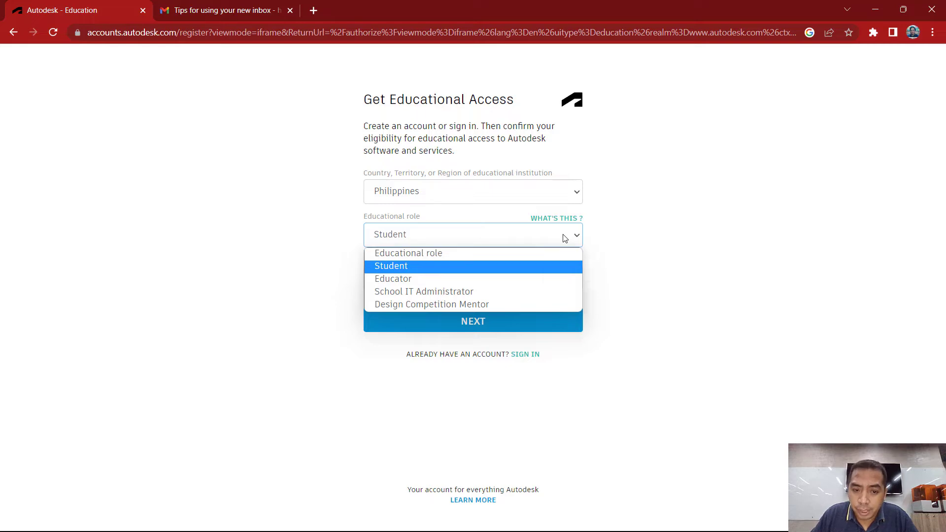
{"action": "key", "text": "Return"}
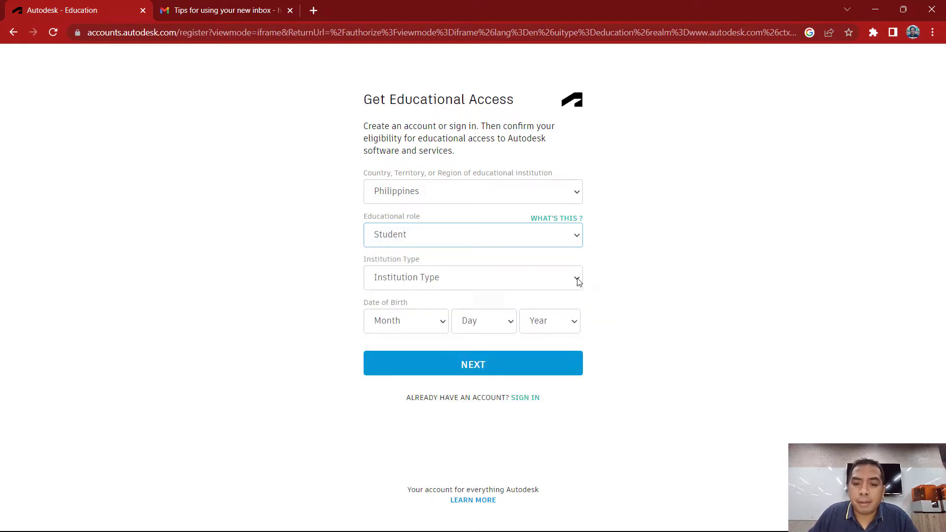
{"action": "left_click", "coordinate": [577, 279]}
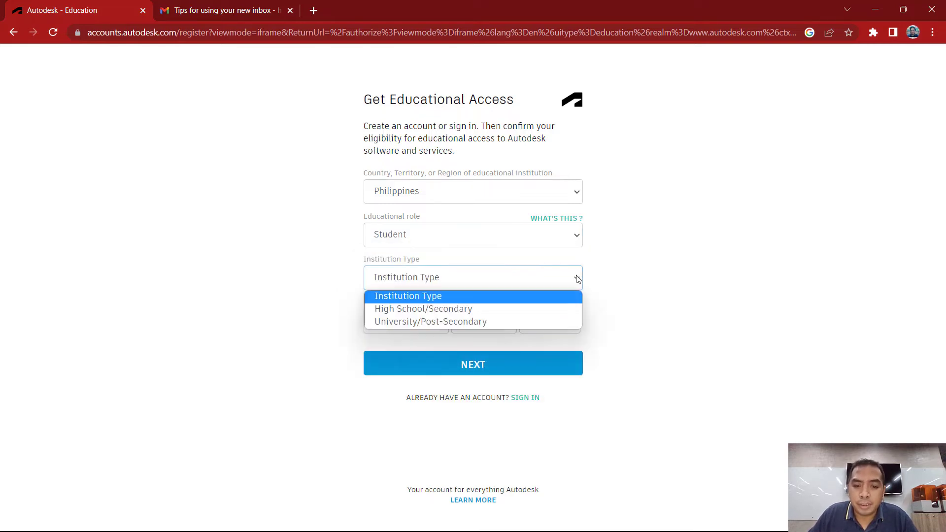
{"action": "left_click", "coordinate": [551, 322]}
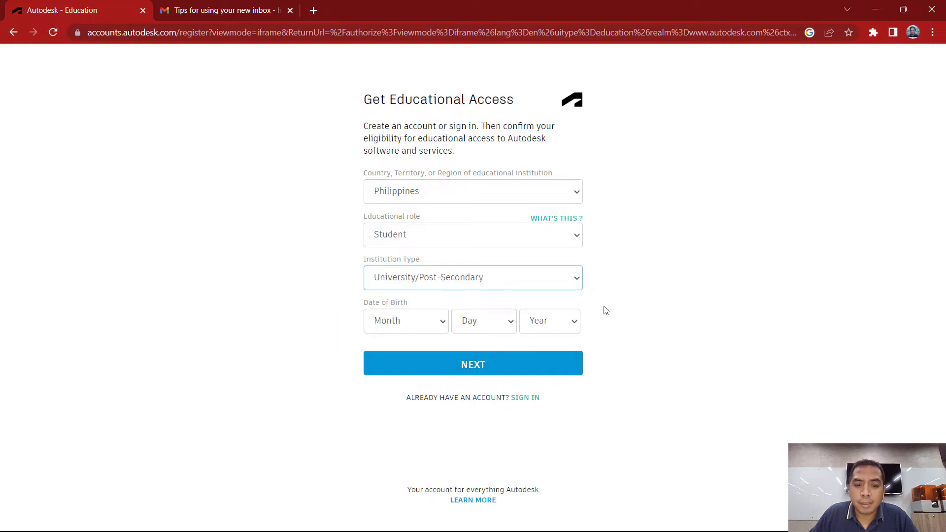
{"action": "left_click", "coordinate": [445, 325]}
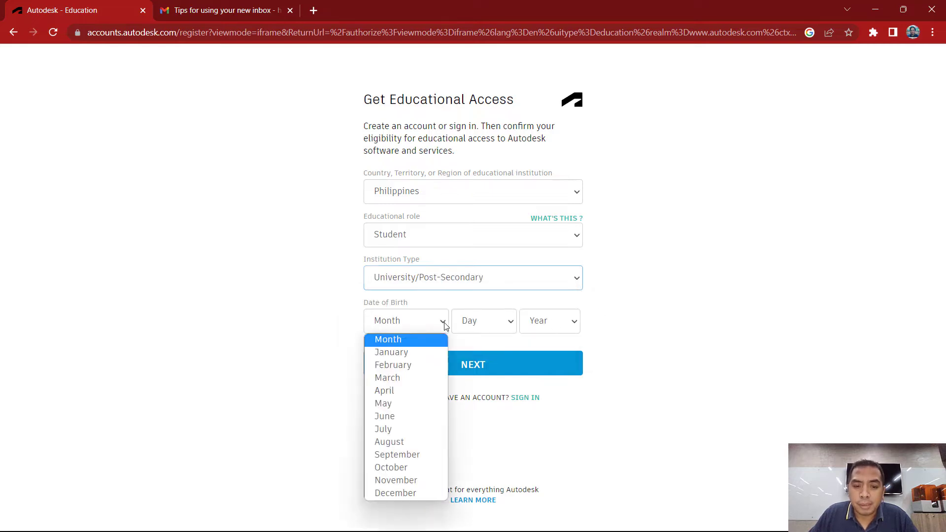
{"action": "left_click", "coordinate": [422, 379]}
{"action": "left_click", "coordinate": [512, 323]}
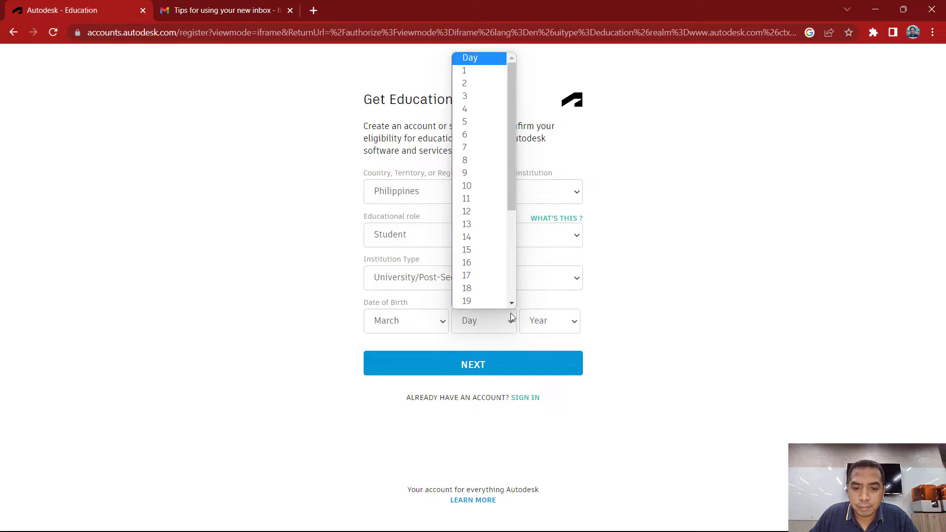
{"action": "left_click", "coordinate": [493, 249]}
{"action": "left_click", "coordinate": [574, 324]}
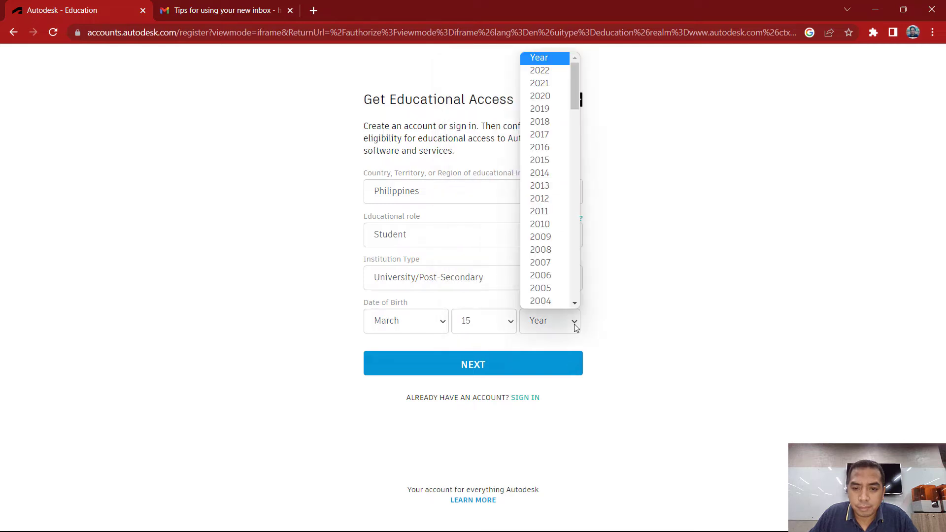
{"action": "key", "text": "Down"}
{"action": "key", "text": "Down"}
{"action": "key", "text": "Down"}
{"action": "key", "text": "Down"}
{"action": "key", "text": "Down"}
{"action": "key", "text": "Down"}
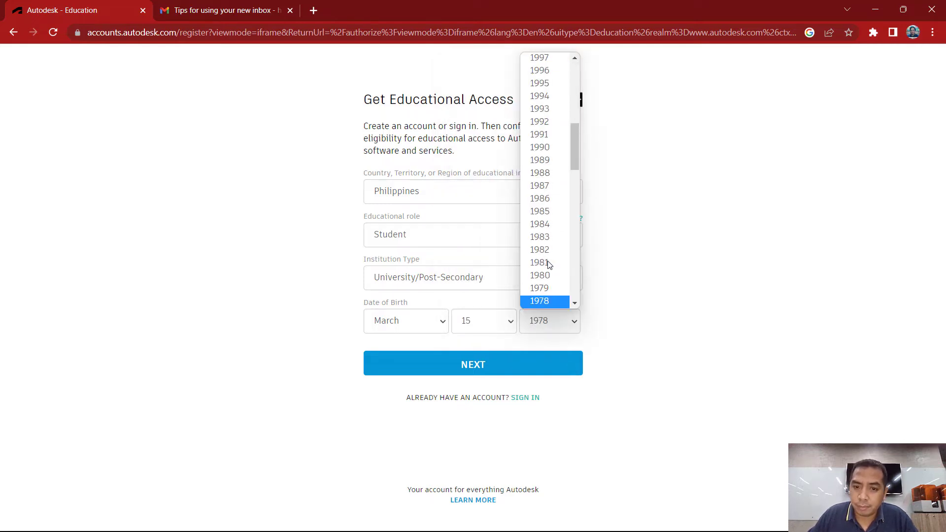
{"action": "key", "text": "Return"}
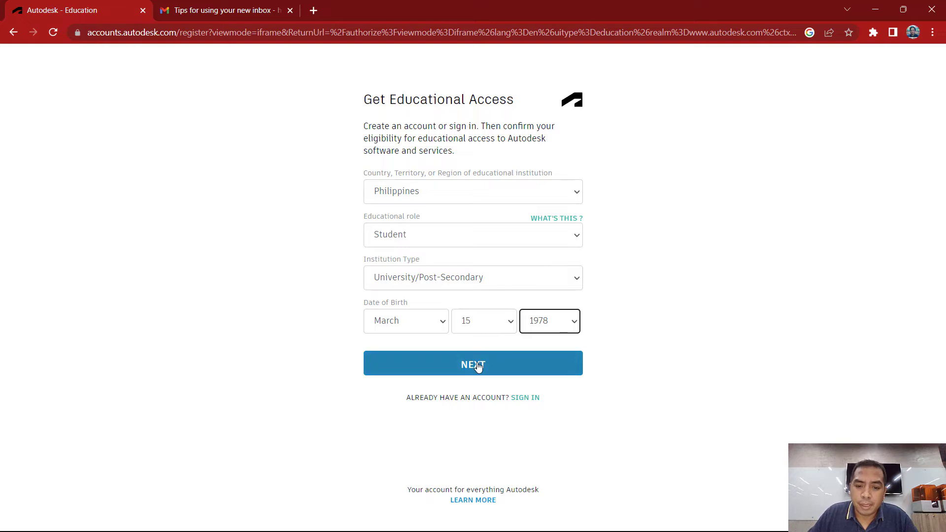
{"action": "left_click", "coordinate": [477, 367]}
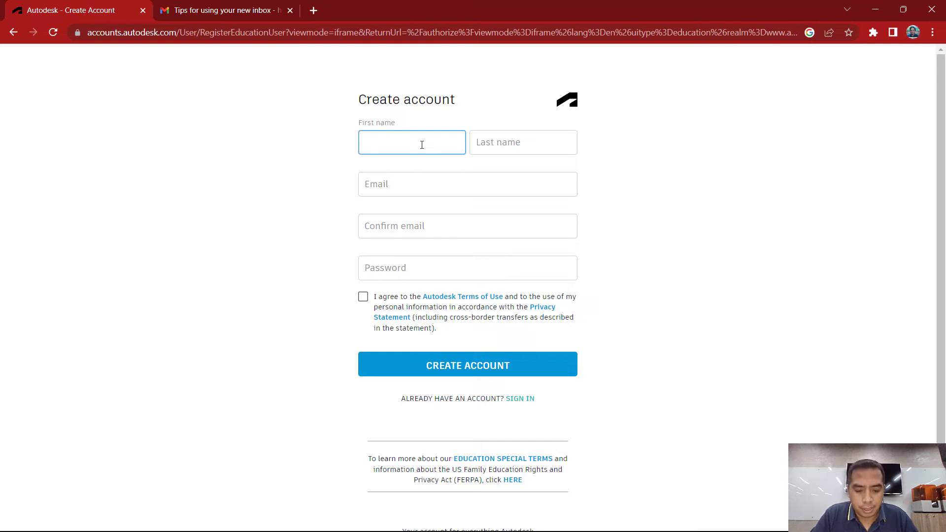
{"action": "key", "text": "Tab"}
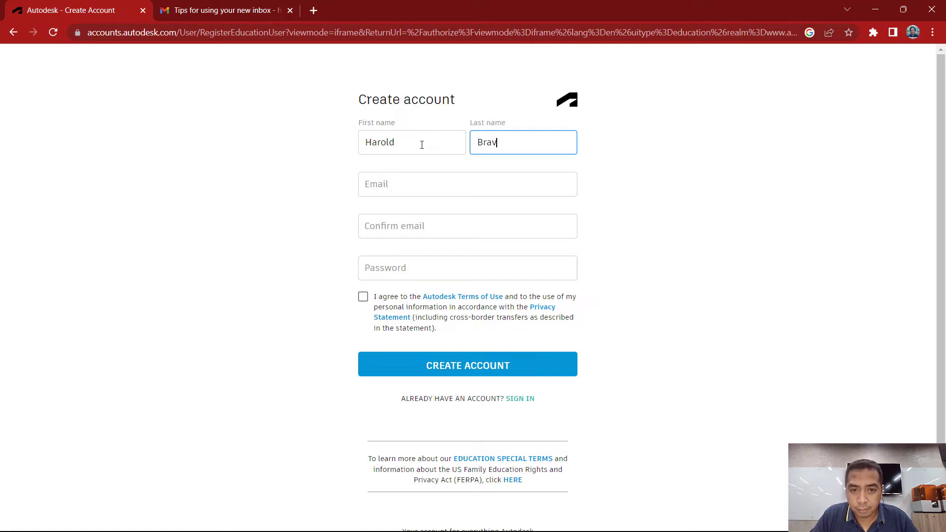
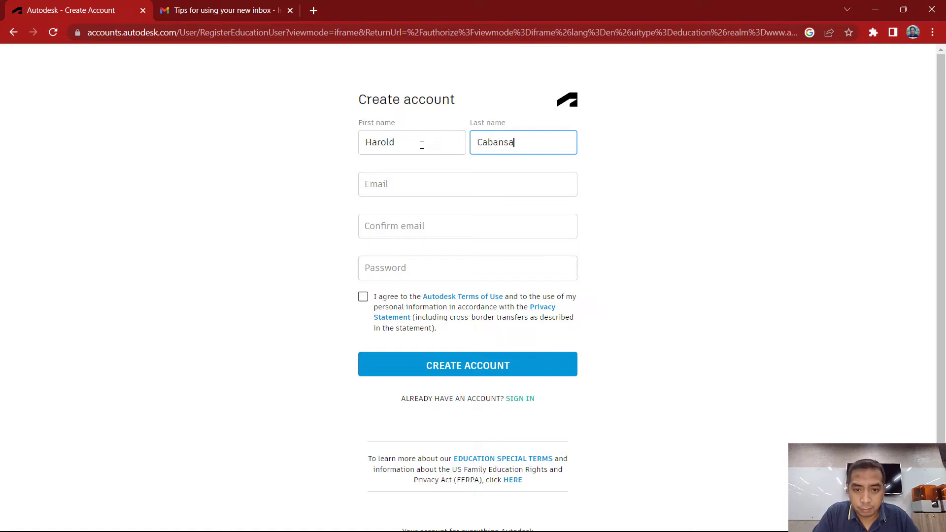
{"action": "left_click", "coordinate": [417, 188]}
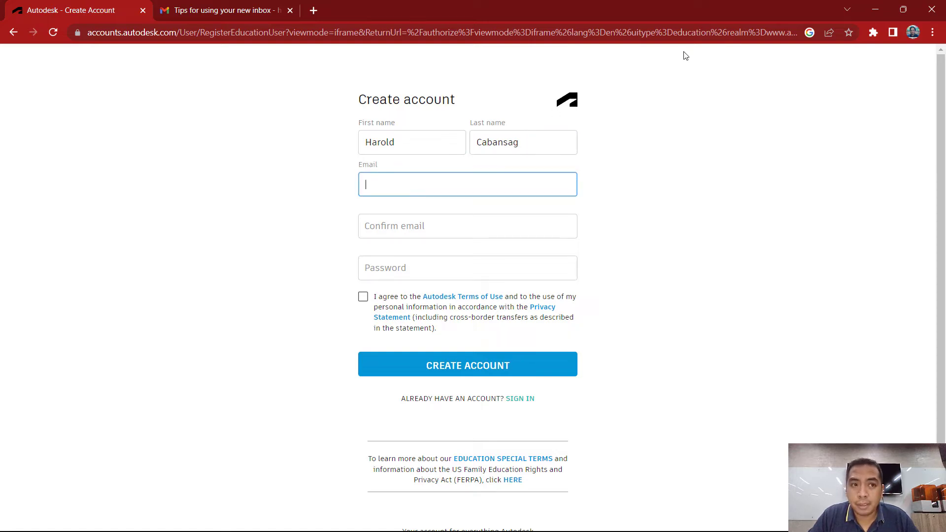
{"action": "left_click", "coordinate": [912, 33]}
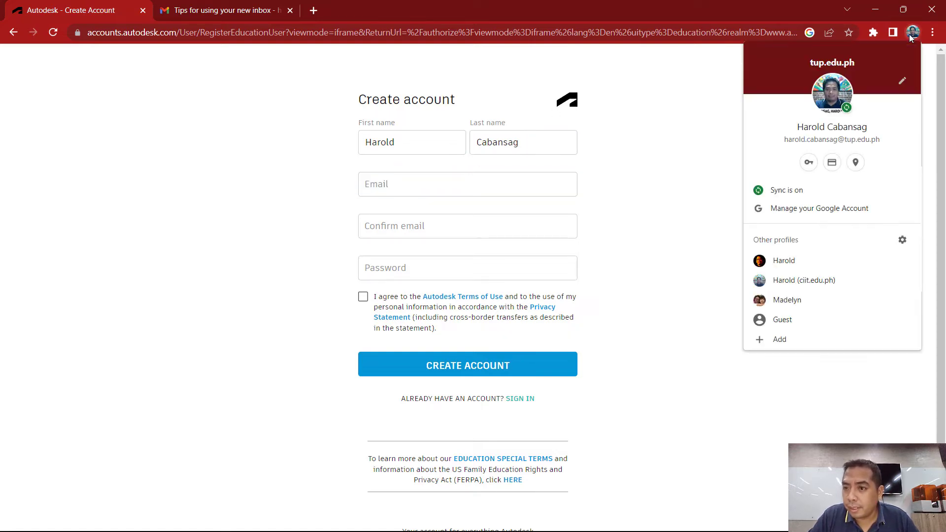
{"action": "left_click", "coordinate": [465, 180]}
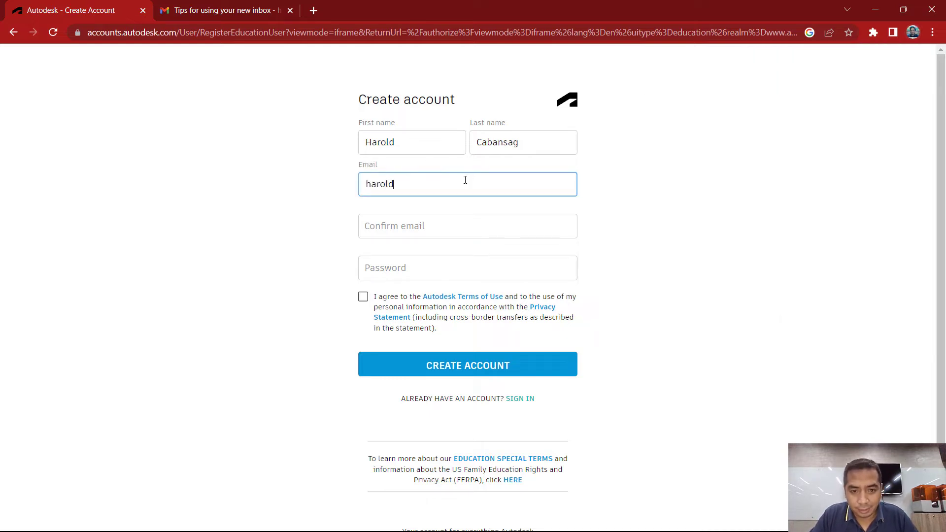
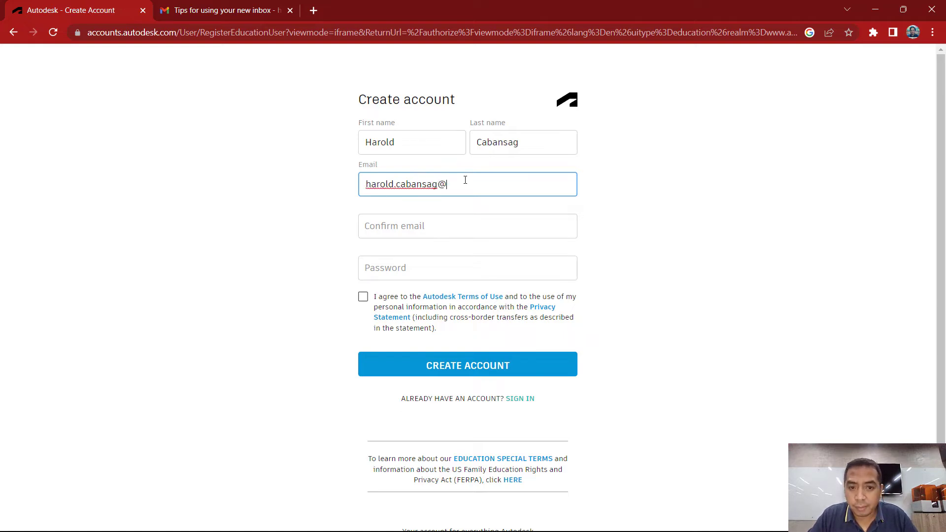
{"action": "left_click", "coordinate": [912, 36]}
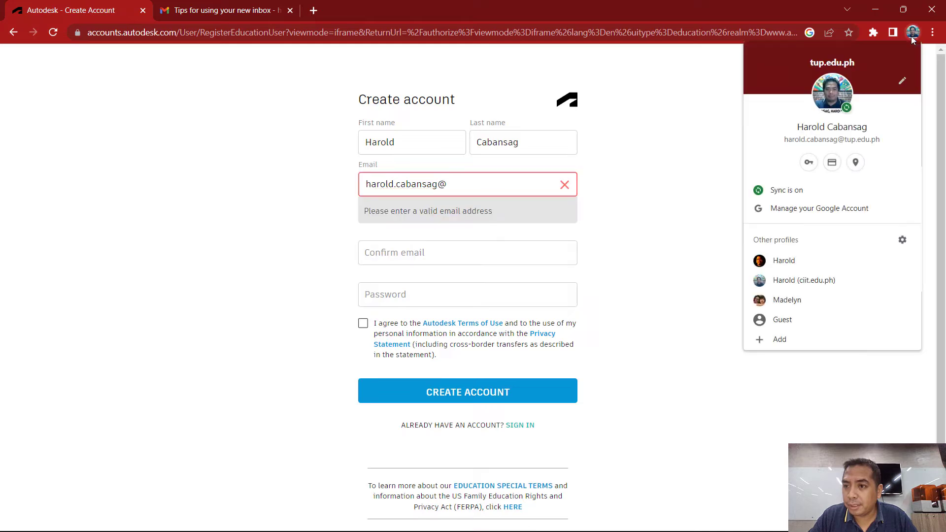
{"action": "left_click", "coordinate": [495, 185]}
{"action": "type", "text": "tup"}
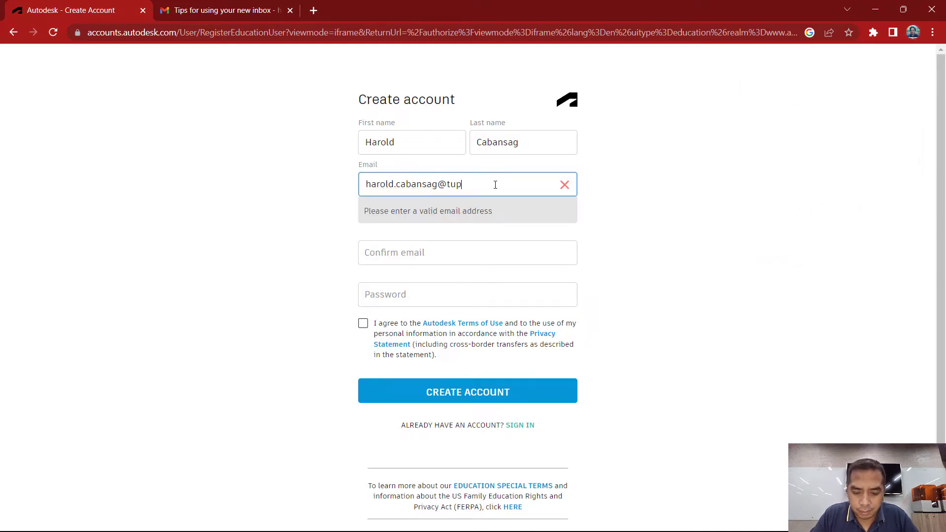
{"action": "type", "text": ".edu.p"}
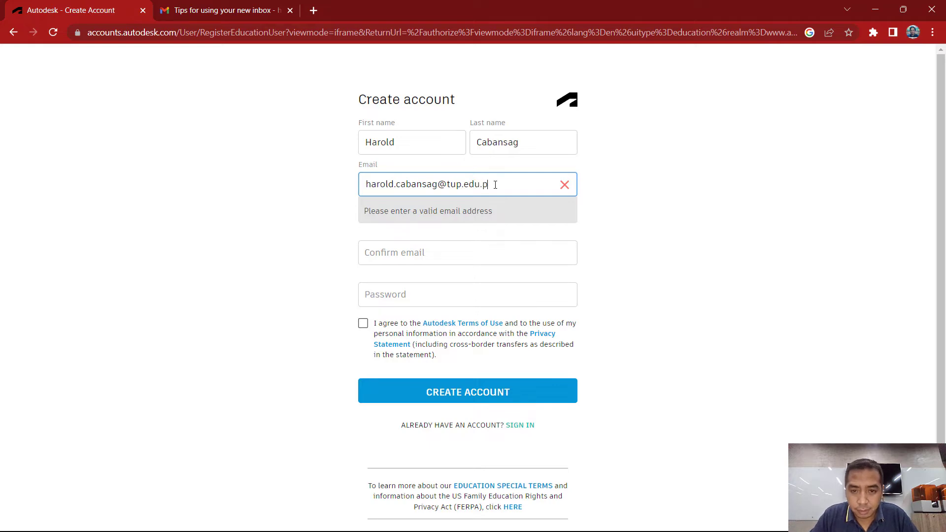
{"action": "type", "text": "h"}
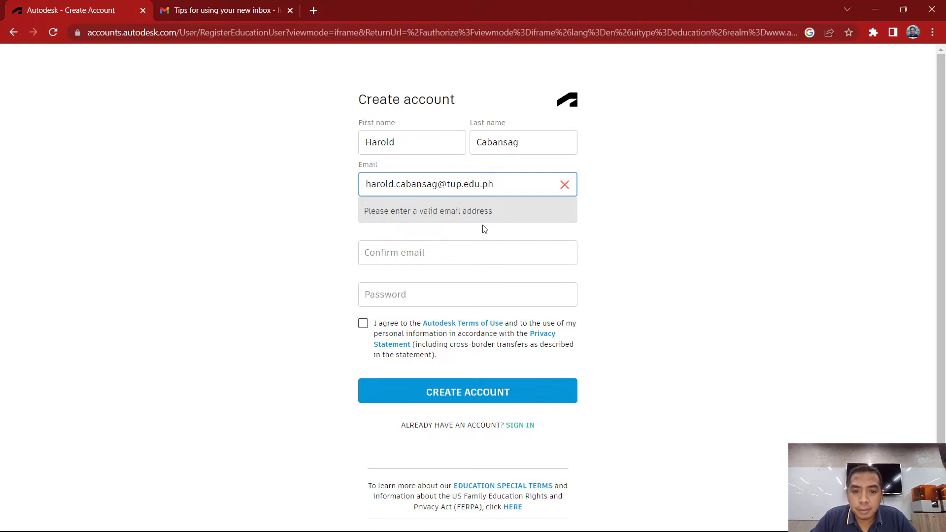
{"action": "left_click", "coordinate": [505, 207]}
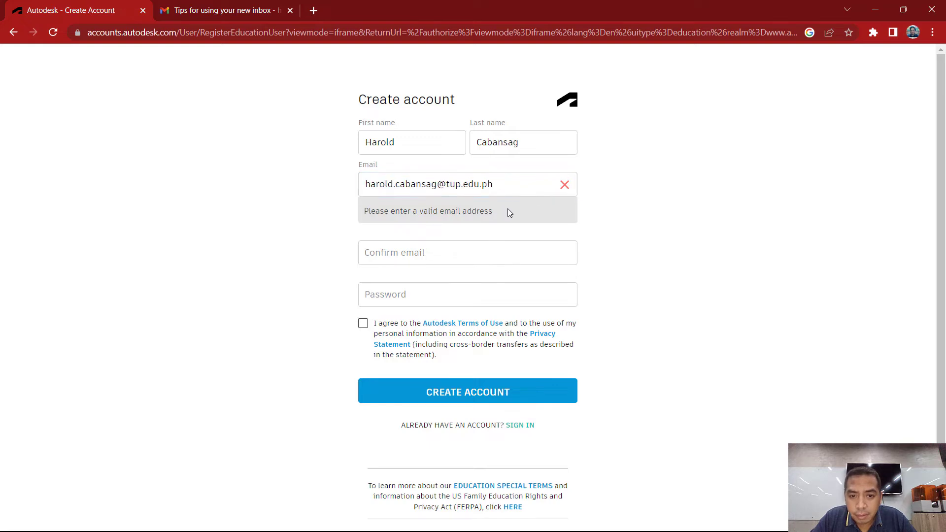
{"action": "left_click", "coordinate": [491, 226]}
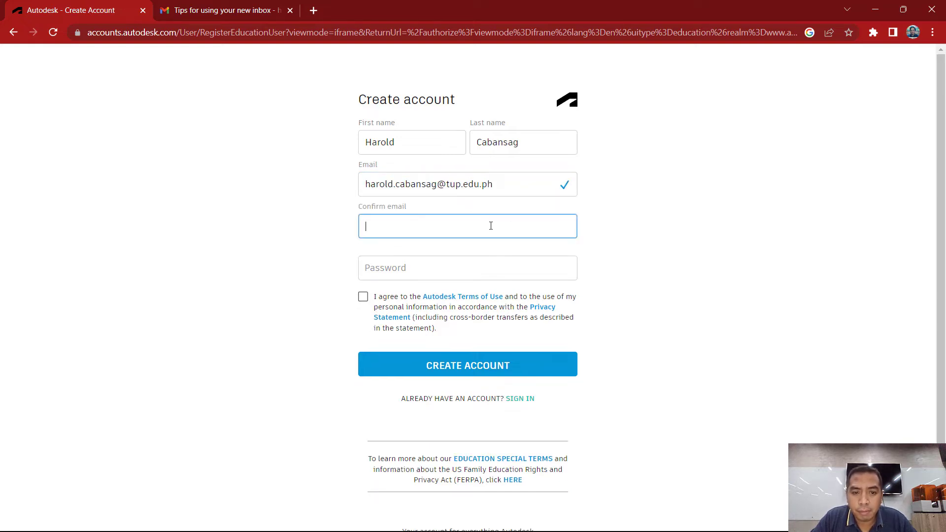
{"action": "left_click", "coordinate": [511, 184]}
{"action": "key", "text": "ctrl+a"}
{"action": "key", "text": "ctrl+c"}
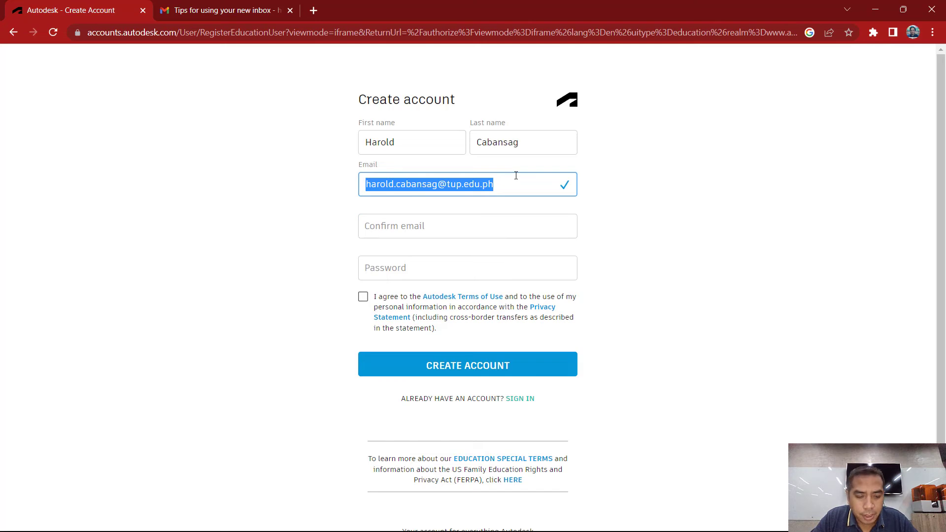
{"action": "left_click", "coordinate": [506, 225]}
{"action": "key", "text": "ctrl+v"}
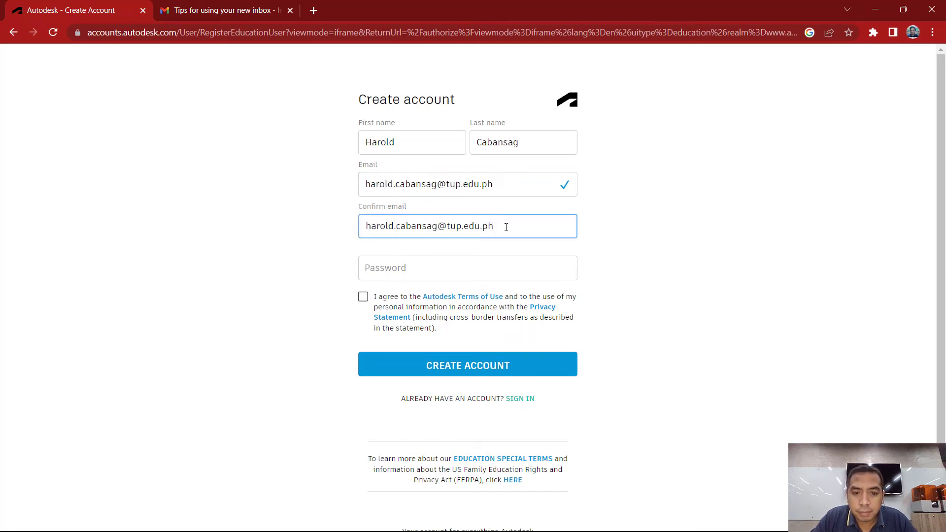
{"action": "left_click", "coordinate": [488, 276]}
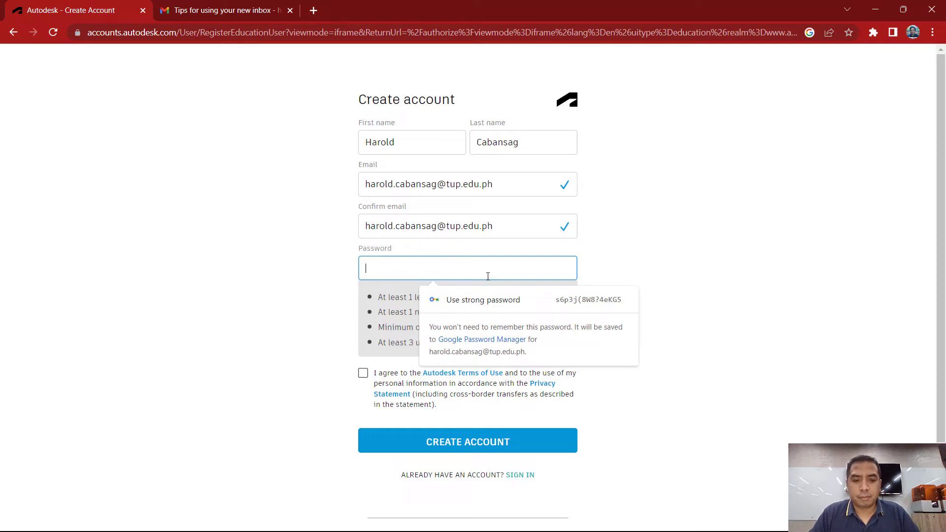
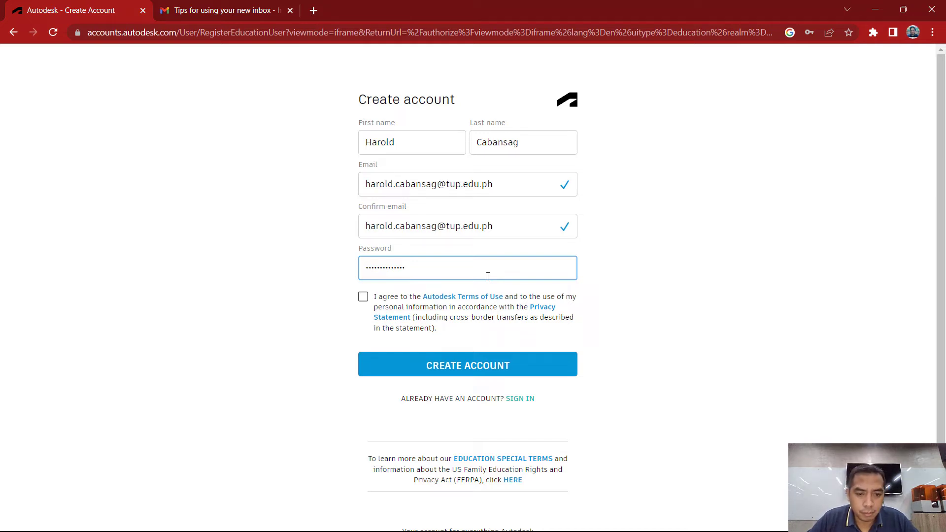
{"action": "left_click", "coordinate": [363, 298]}
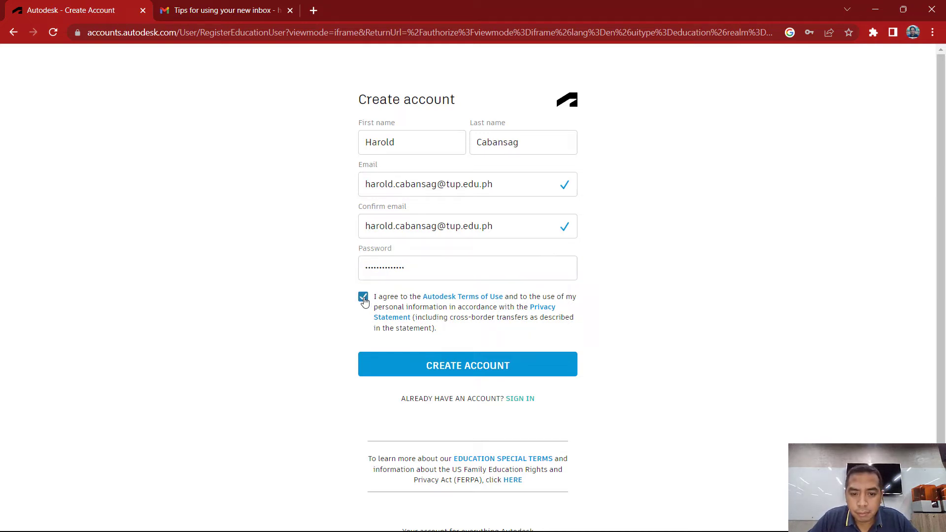
{"action": "left_click", "coordinate": [453, 368]}
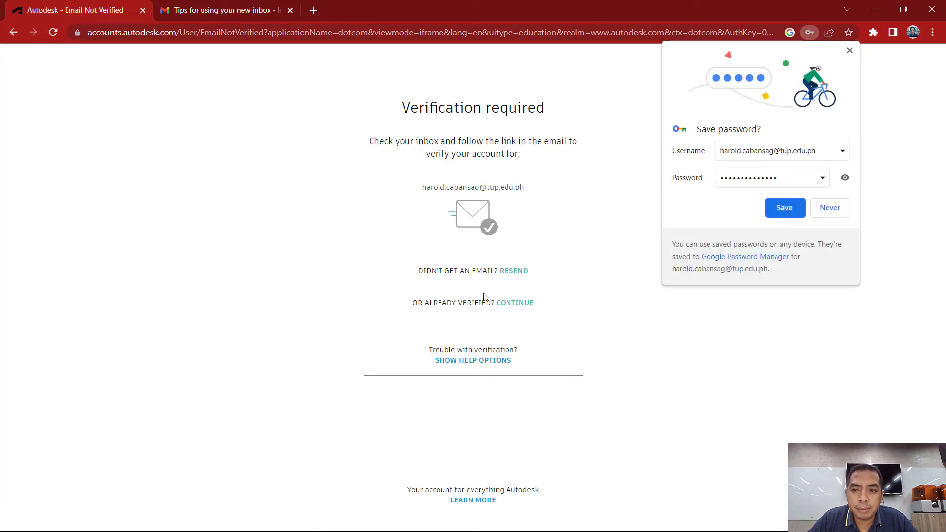
- Decline password saving, open the 'Verify your Autodesk account' email in Gmail, and follow its link
{"action": "left_click", "coordinate": [823, 208]}
{"action": "left_click", "coordinate": [227, 9]}
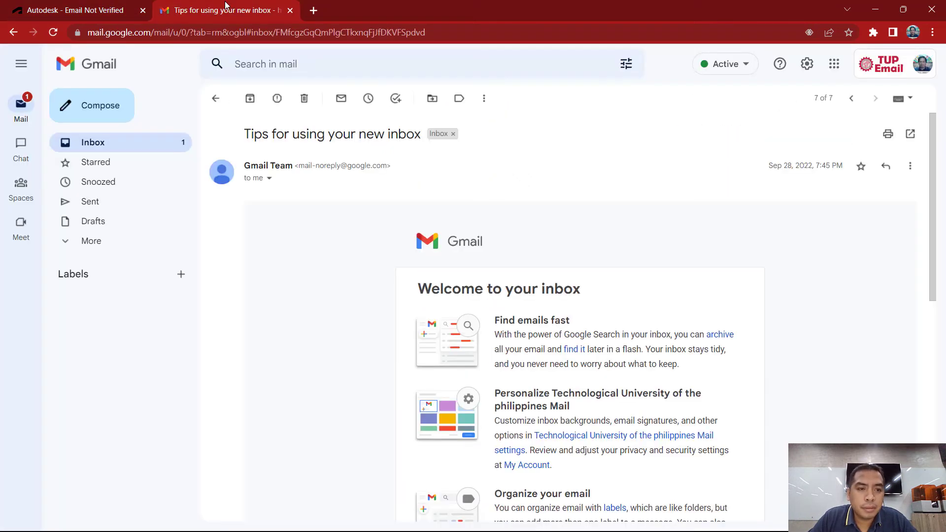
{"action": "left_click", "coordinate": [142, 146]}
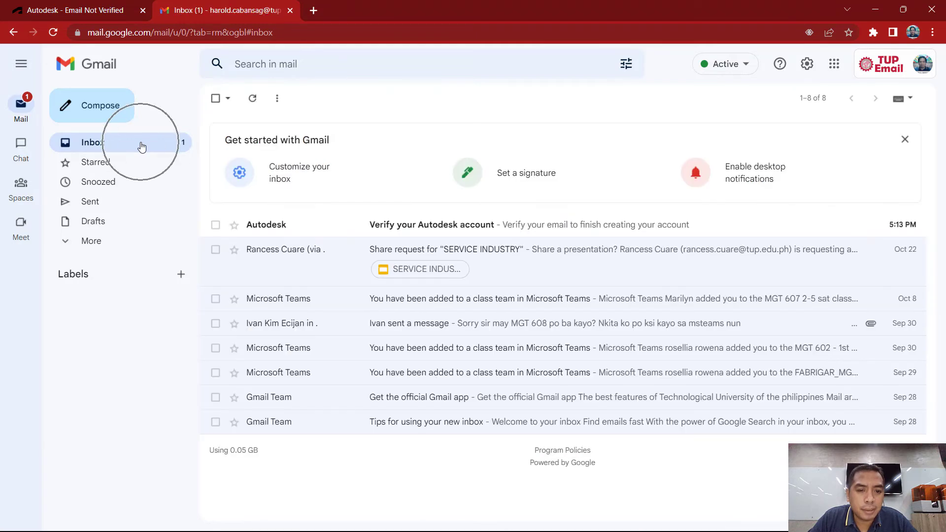
{"action": "left_click", "coordinate": [445, 226]}
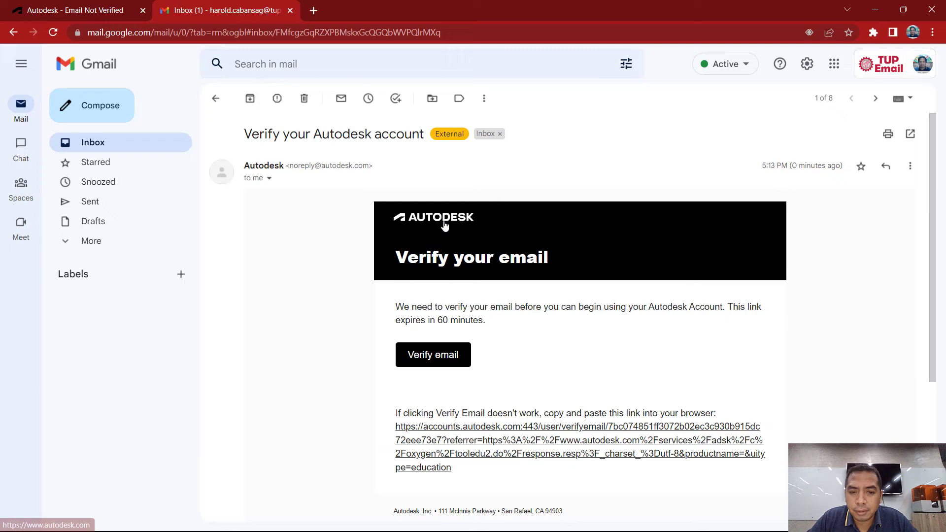
{"action": "left_click", "coordinate": [435, 355]}
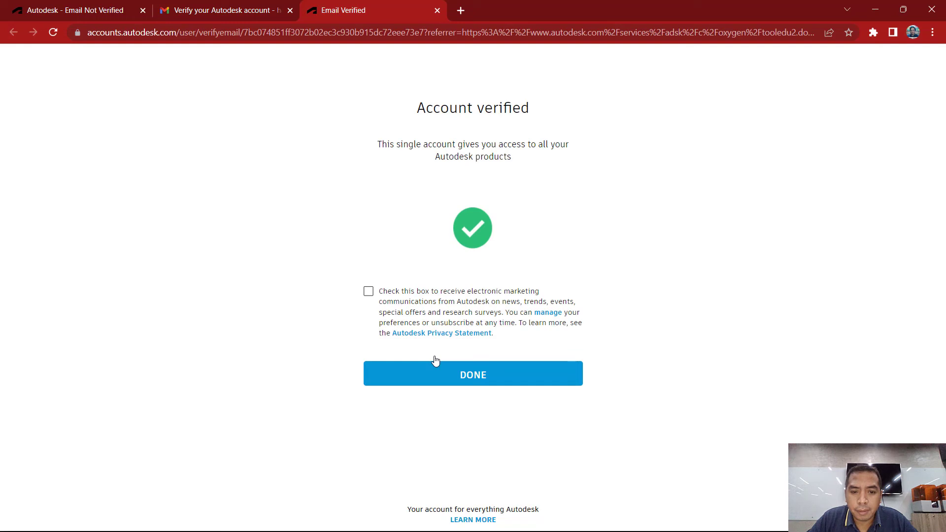
- Opt in to Autodesk marketing emails on the Account verified page and finish with DONE
{"action": "left_click", "coordinate": [368, 294]}
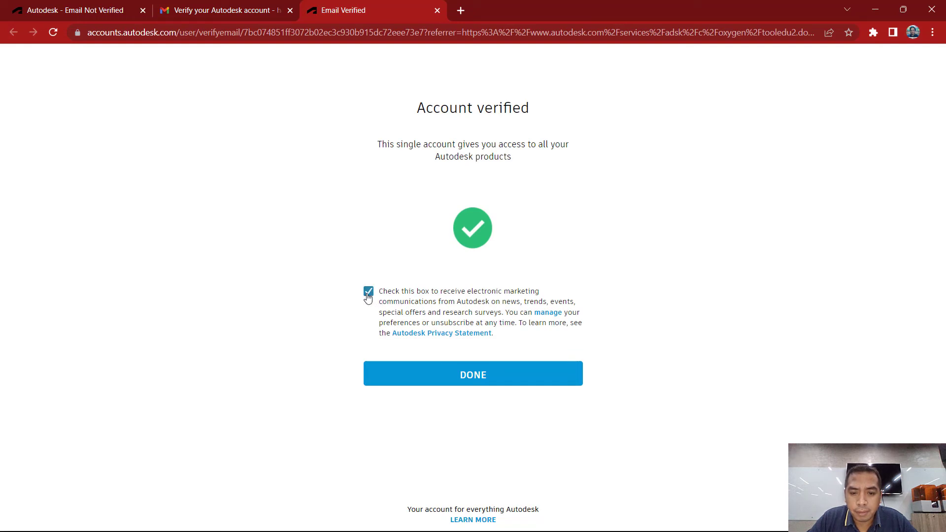
{"action": "left_click", "coordinate": [387, 379]}
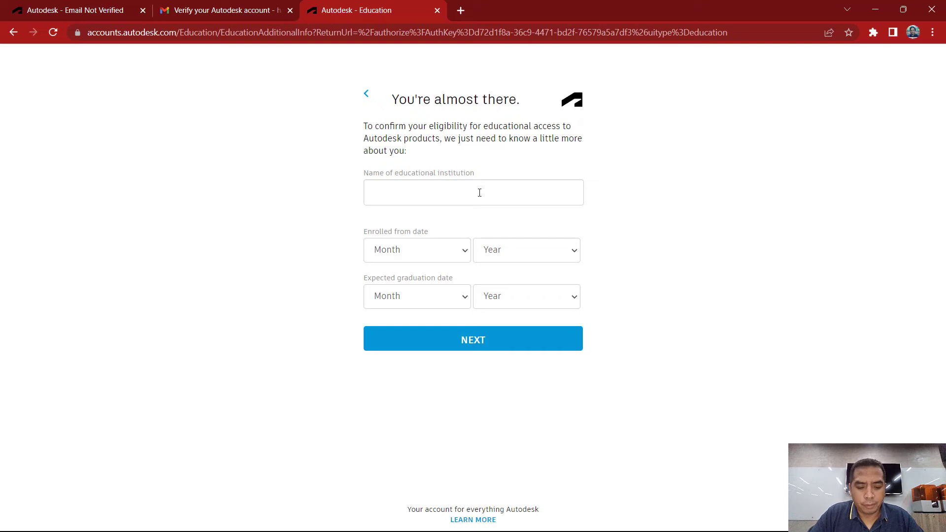
- Enter Technological University of the Philippines, choose its Manila campus suggestion, and submit
{"action": "type", "text": "Te"}
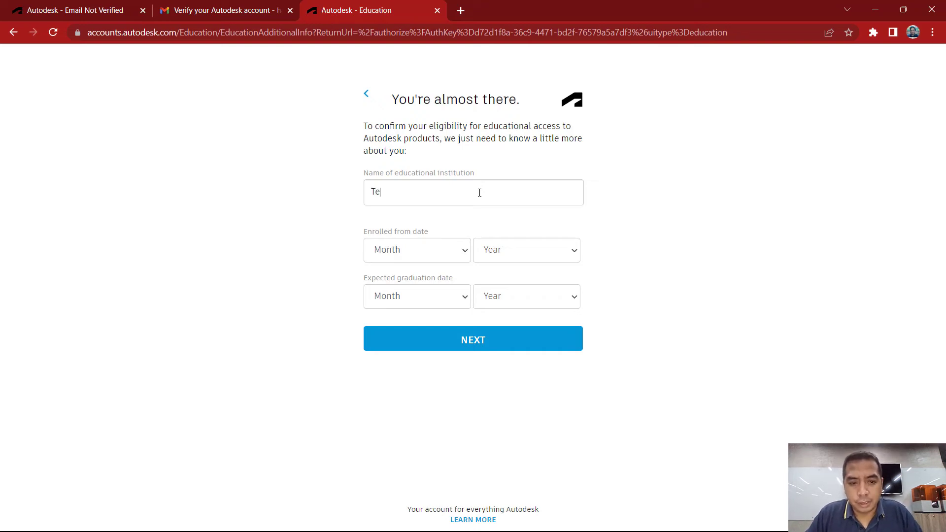
{"action": "type", "text": "c"}
{"action": "type", "text": "e"}
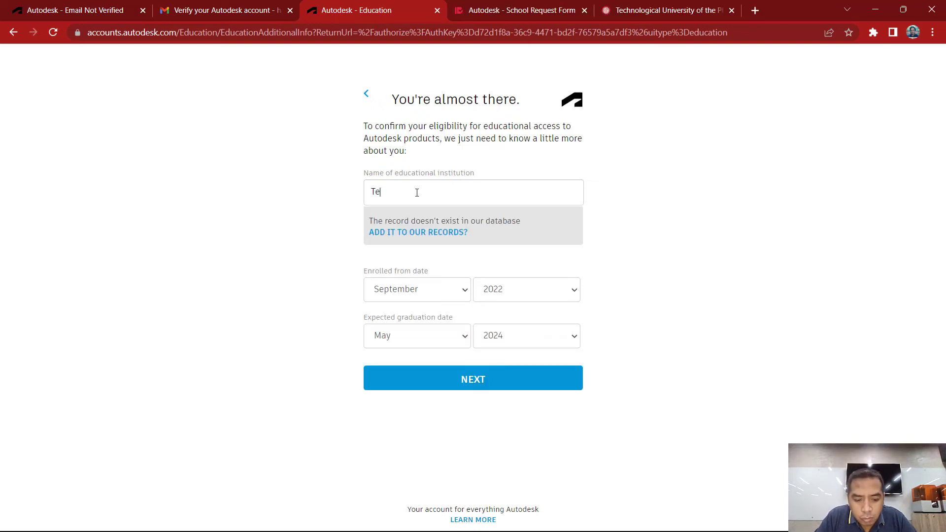
{"action": "type", "text": "ch"}
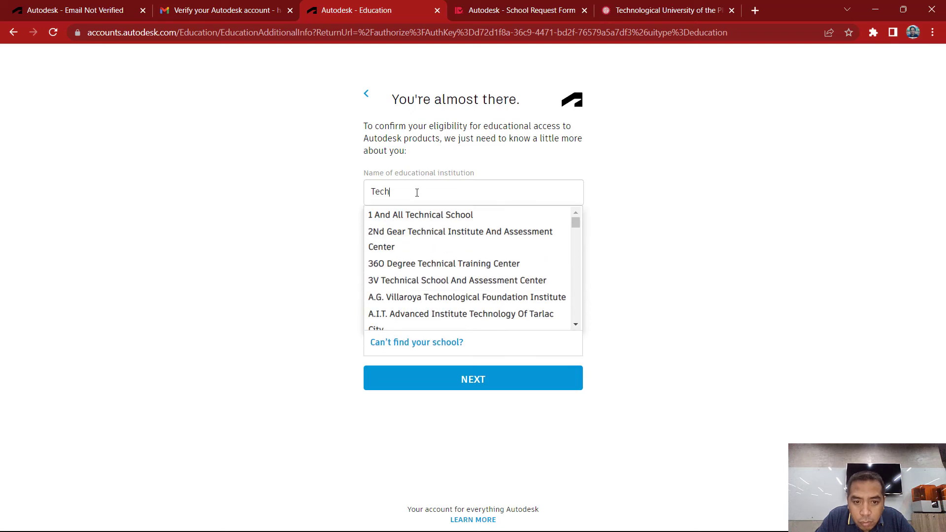
{"action": "type", "text": "nolo"}
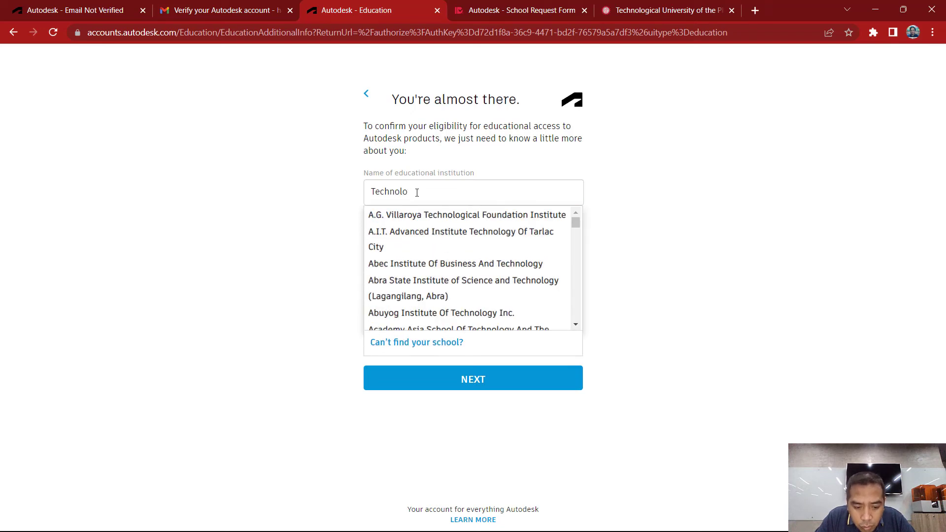
{"action": "type", "text": "gical"}
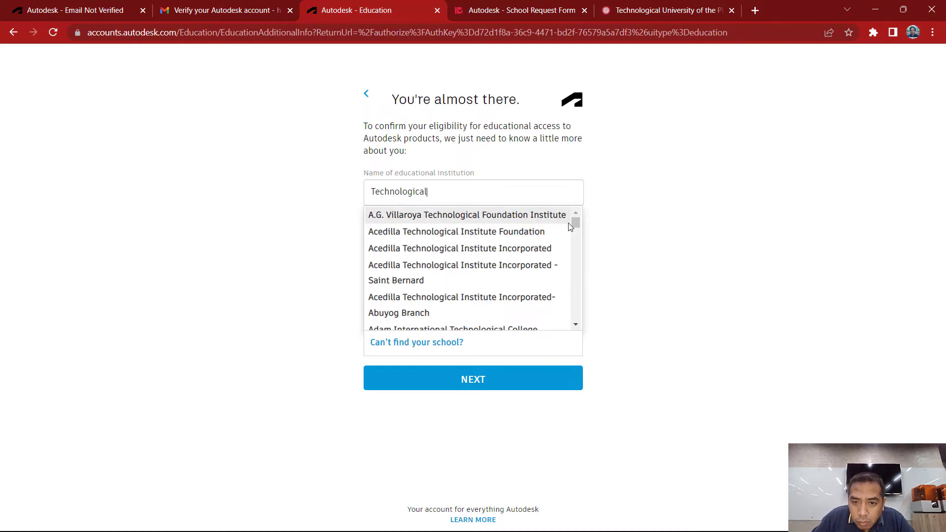
{"action": "scroll", "coordinate": [524, 284], "scroll_direction": "down", "scroll_amount": 3}
{"action": "scroll", "coordinate": [524, 284], "scroll_direction": "down", "scroll_amount": 5}
{"action": "scroll", "coordinate": [526, 283], "scroll_direction": "down", "scroll_amount": 3}
{"action": "scroll", "coordinate": [527, 281], "scroll_direction": "up", "scroll_amount": 1}
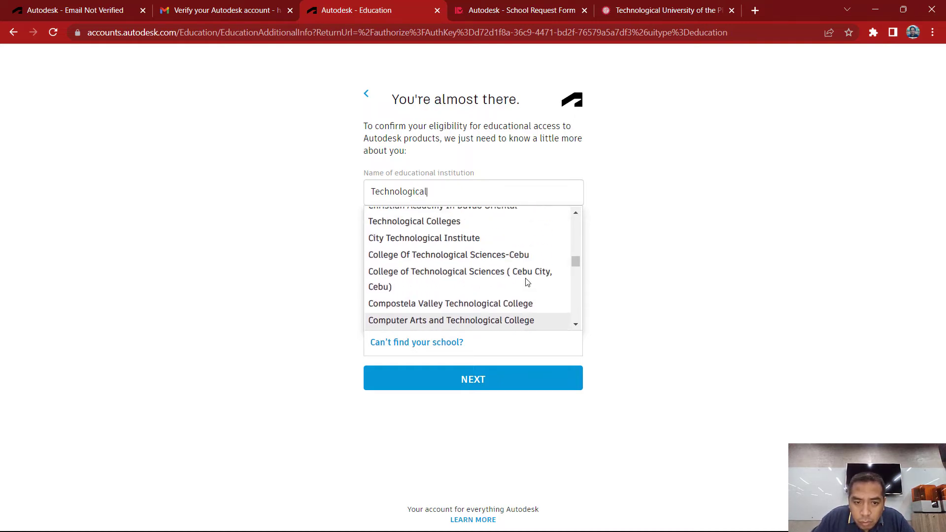
{"action": "scroll", "coordinate": [527, 282], "scroll_direction": "up", "scroll_amount": 1}
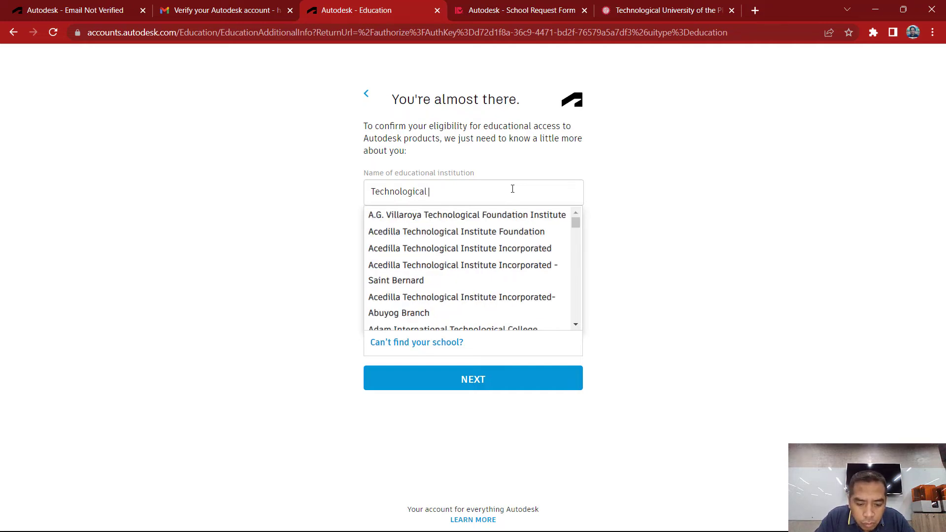
{"action": "type", "text": "University"}
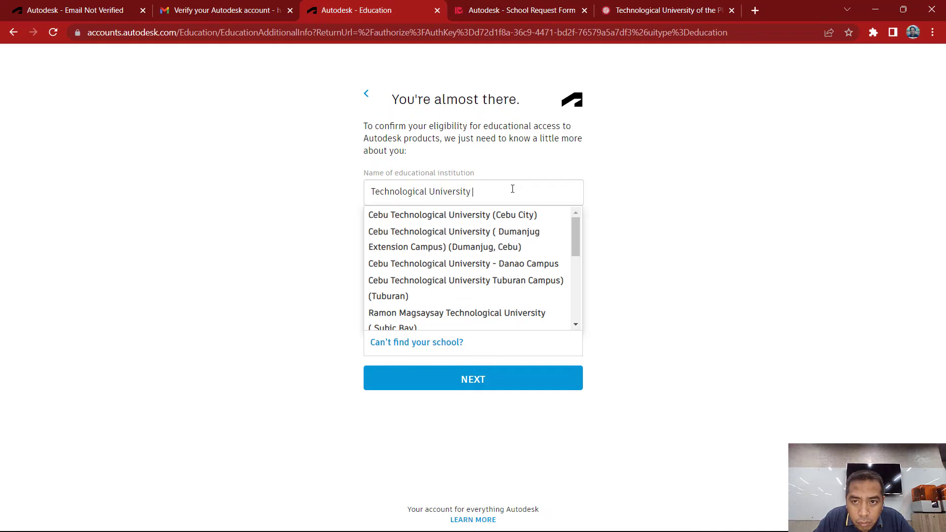
{"action": "type", "text": "f th"}
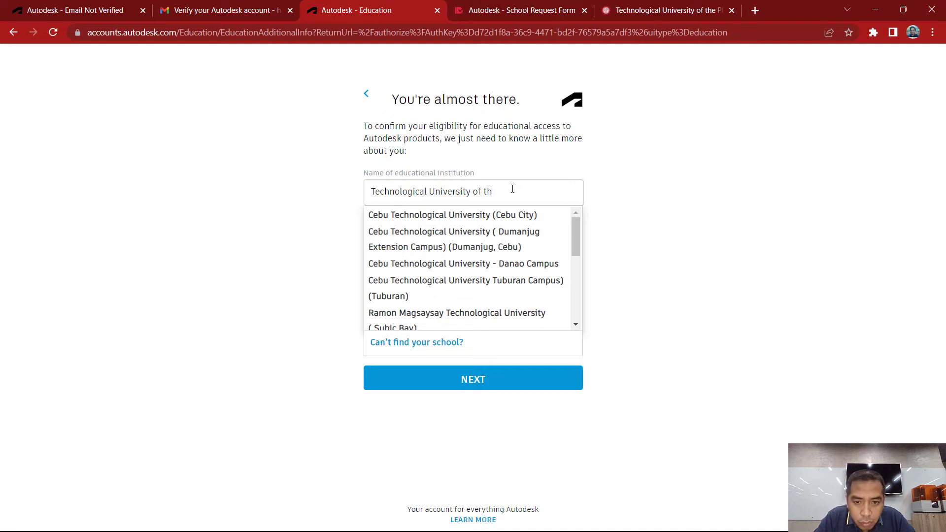
{"action": "type", "text": "e Ph"}
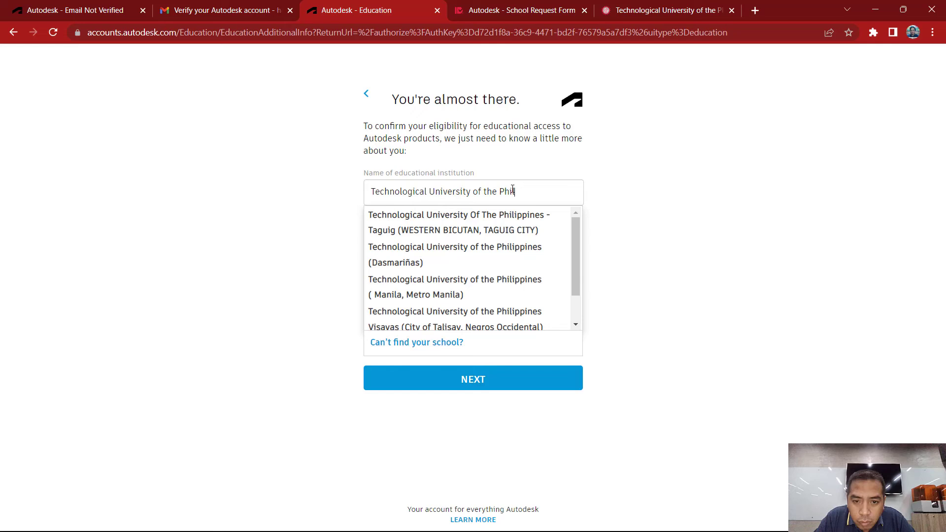
{"action": "type", "text": "i"}
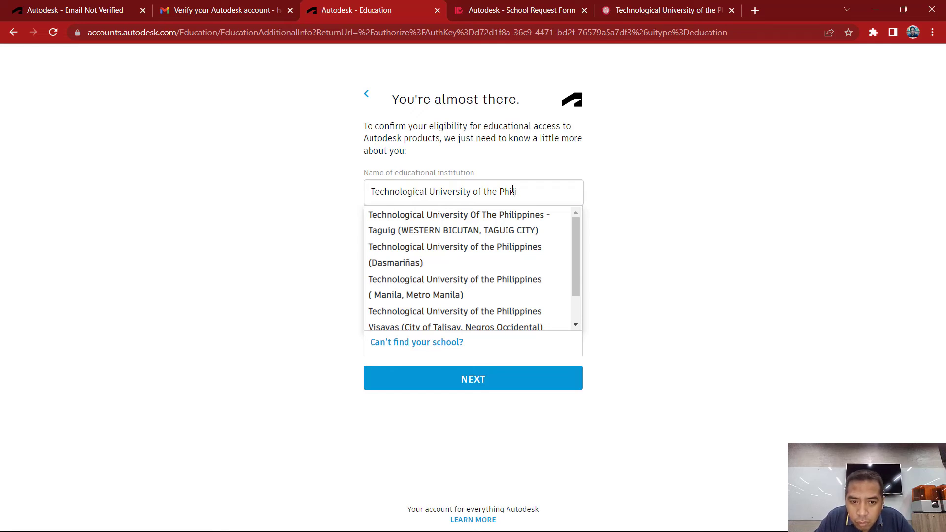
{"action": "left_click", "coordinate": [449, 296]}
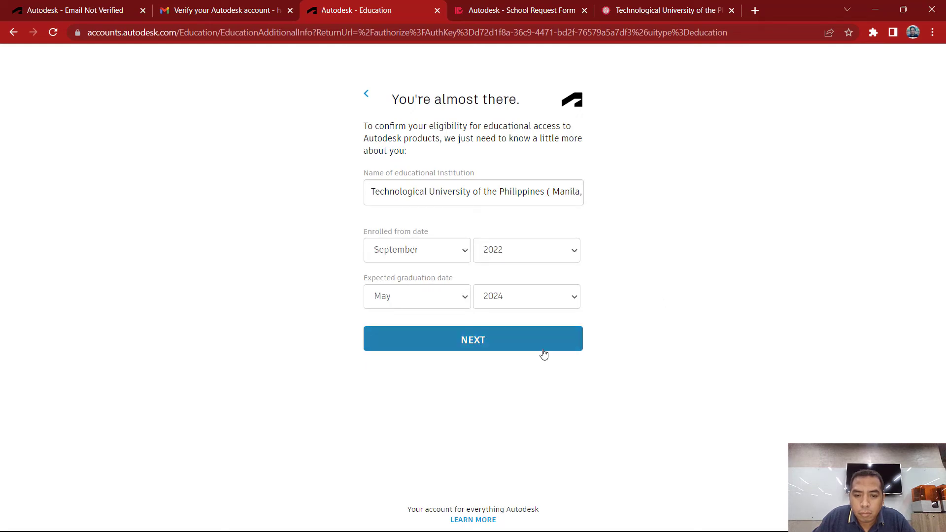
{"action": "left_click", "coordinate": [542, 344]}
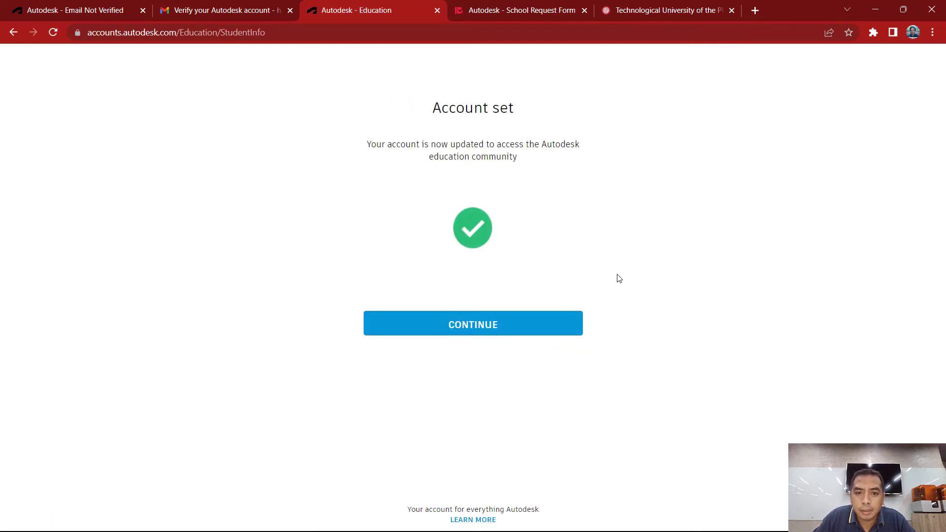
- Continue past the Account set confirmation and scroll down to the product cards
{"action": "left_click", "coordinate": [496, 326]}
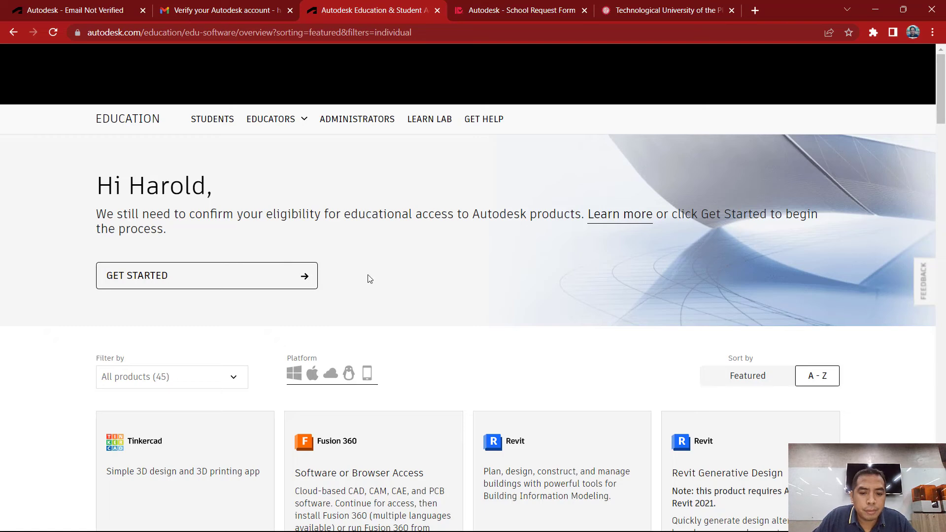
{"action": "left_click", "coordinate": [460, 281]}
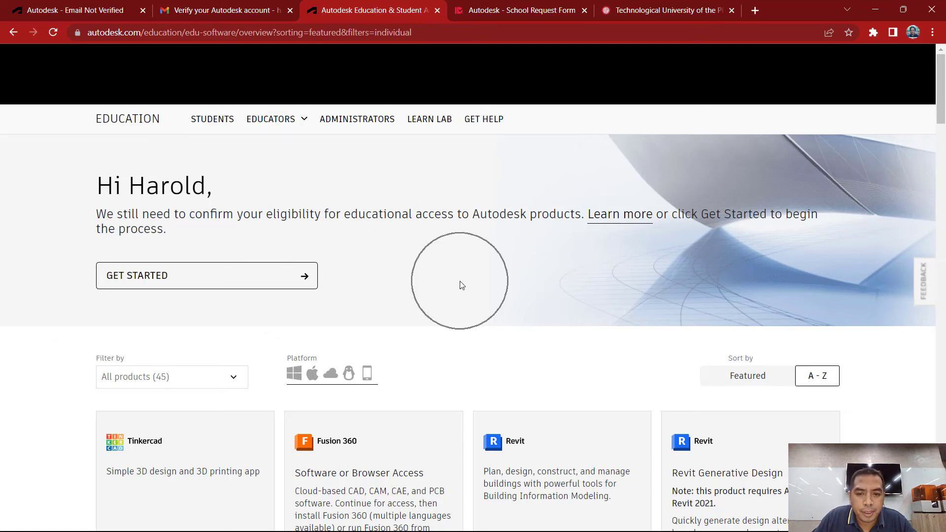
{"action": "scroll", "coordinate": [435, 282], "scroll_direction": "down", "scroll_amount": 4}
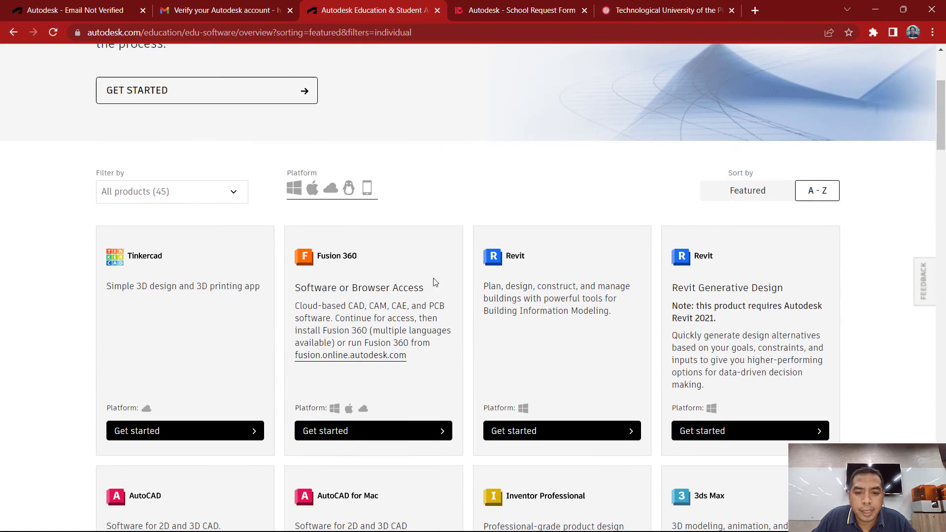
{"action": "scroll", "coordinate": [434, 282], "scroll_direction": "down", "scroll_amount": 3}
{"action": "scroll", "coordinate": [434, 282], "scroll_direction": "down", "scroll_amount": 4}
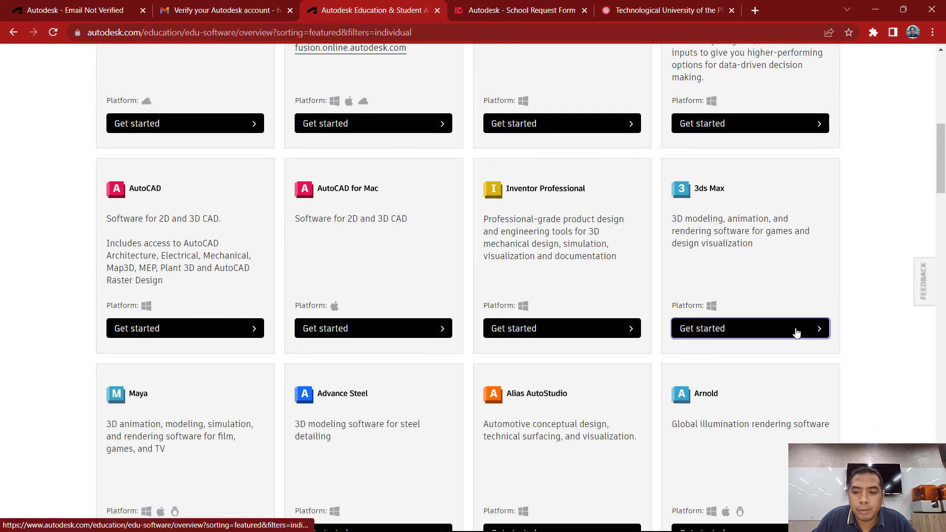
- Start access from the 3ds Max card, confirm personal and school details, and proceed to the software
{"action": "left_click", "coordinate": [796, 331]}
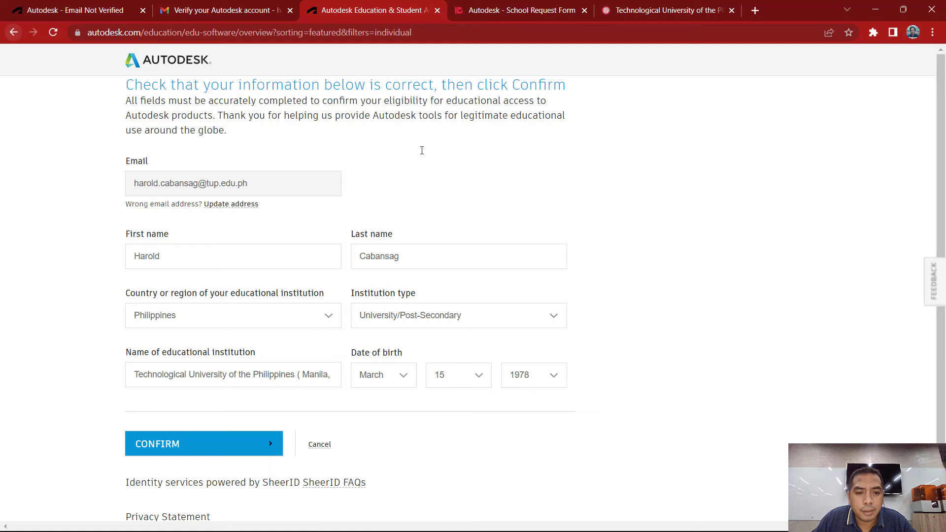
{"action": "scroll", "coordinate": [649, 256], "scroll_direction": "down", "scroll_amount": 1}
{"action": "scroll", "coordinate": [649, 256], "scroll_direction": "up", "scroll_amount": 1}
{"action": "left_click", "coordinate": [229, 443]}
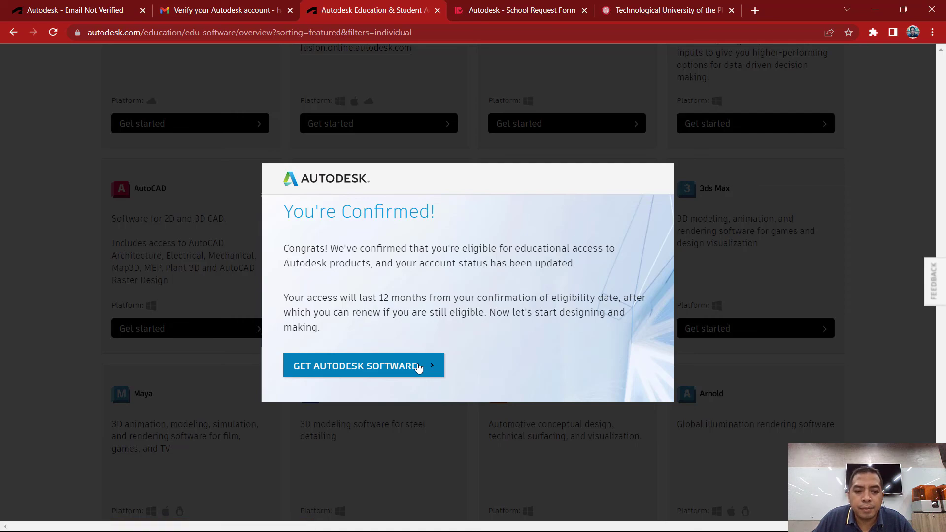
{"action": "left_click", "coordinate": [418, 367]}
- Show the 3ds Max 2023 Windows English options and reveal the INSTALL/DOWNLOAD choices
{"action": "scroll", "coordinate": [793, 323], "scroll_direction": "up", "scroll_amount": 10}
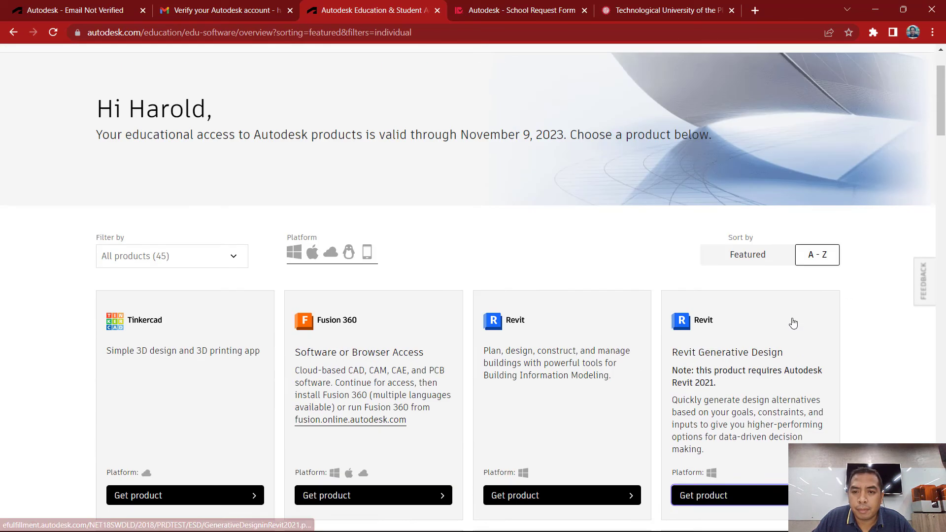
{"action": "scroll", "coordinate": [790, 320], "scroll_direction": "down", "scroll_amount": 5}
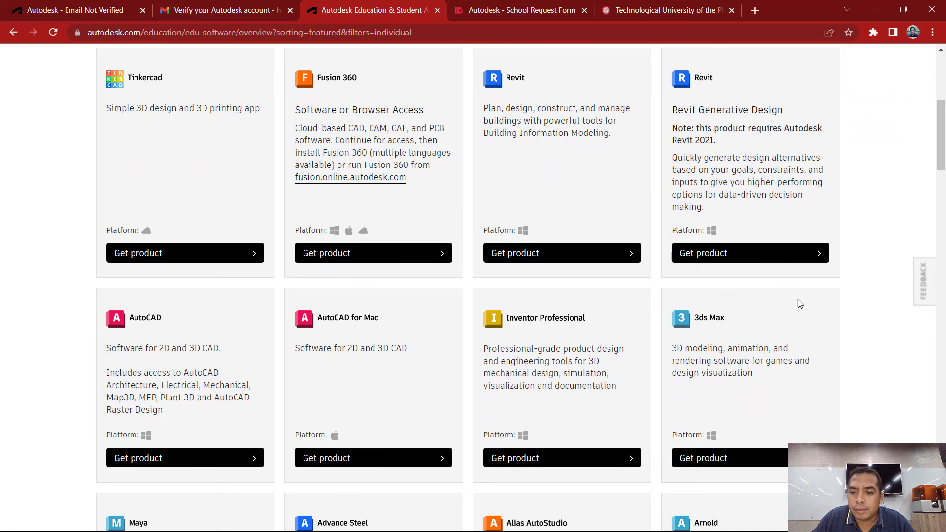
{"action": "scroll", "coordinate": [798, 300], "scroll_direction": "down", "scroll_amount": 2}
{"action": "left_click", "coordinate": [819, 354]}
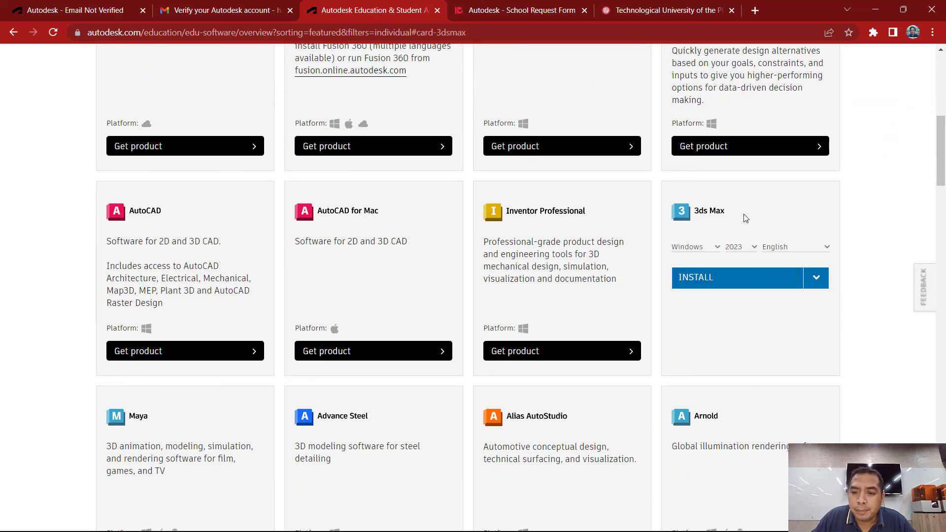
{"action": "left_click", "coordinate": [757, 217]}
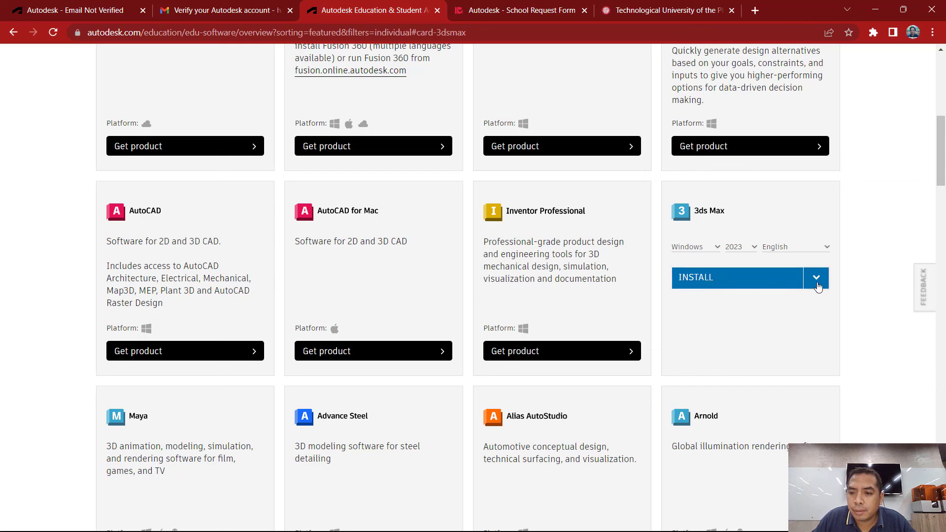
{"action": "scroll", "coordinate": [447, 327], "scroll_direction": "down", "scroll_amount": 3}
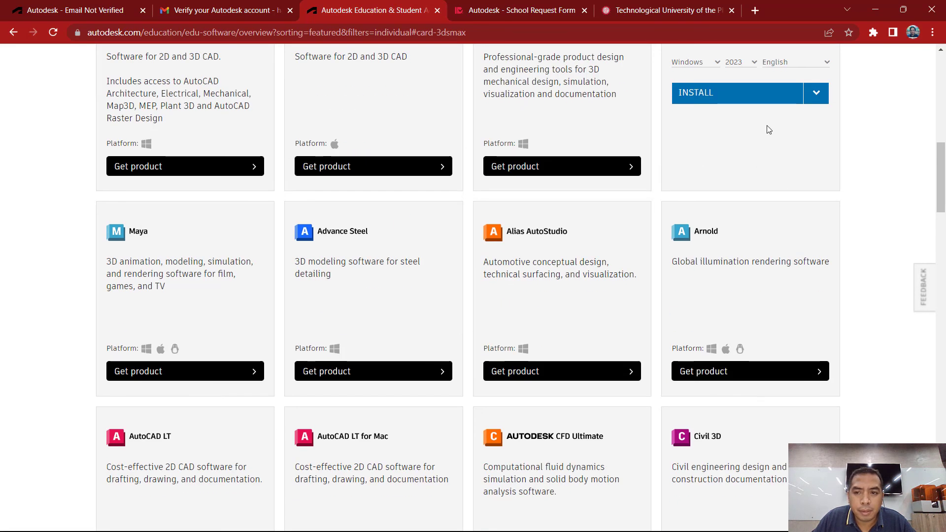
{"action": "left_click", "coordinate": [815, 96]}
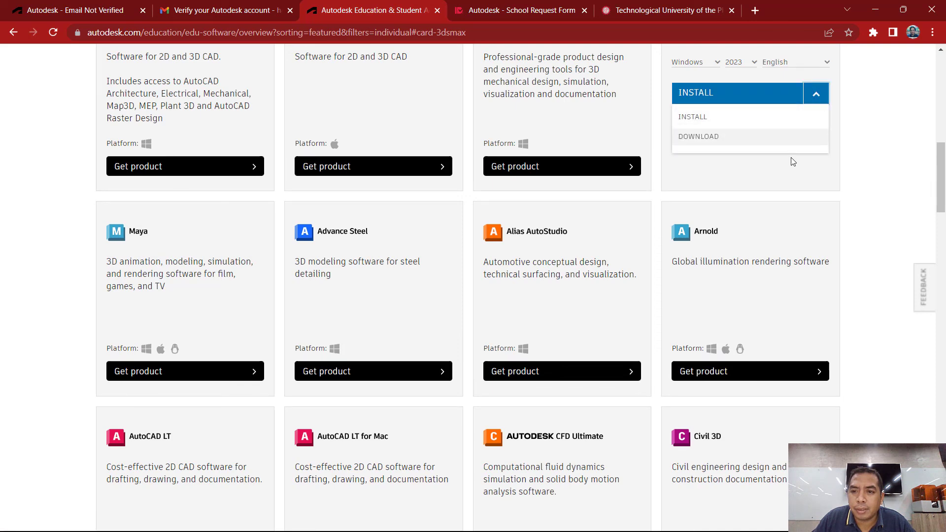
{"action": "scroll", "coordinate": [883, 185], "scroll_direction": "up", "scroll_amount": 4}
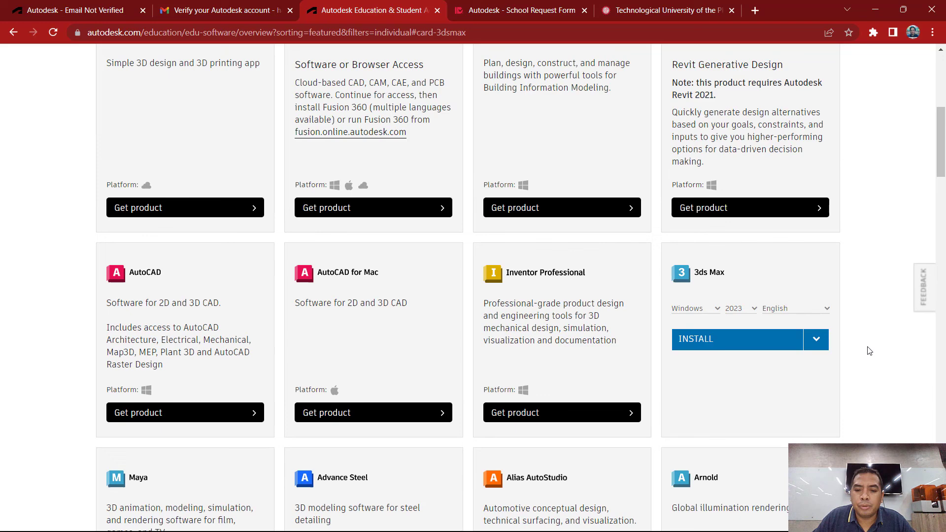
{"action": "scroll", "coordinate": [869, 351], "scroll_direction": "down", "scroll_amount": 1}
{"action": "scroll", "coordinate": [876, 349], "scroll_direction": "up", "scroll_amount": 3}
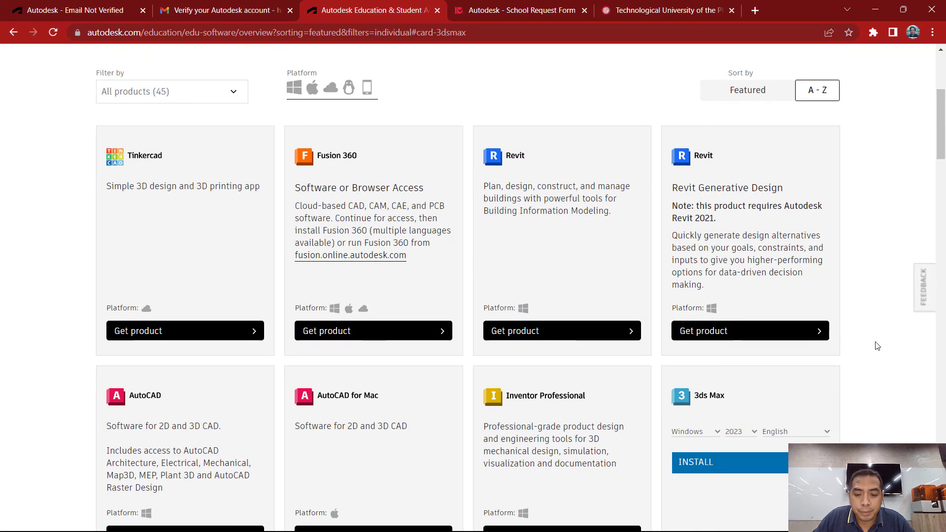